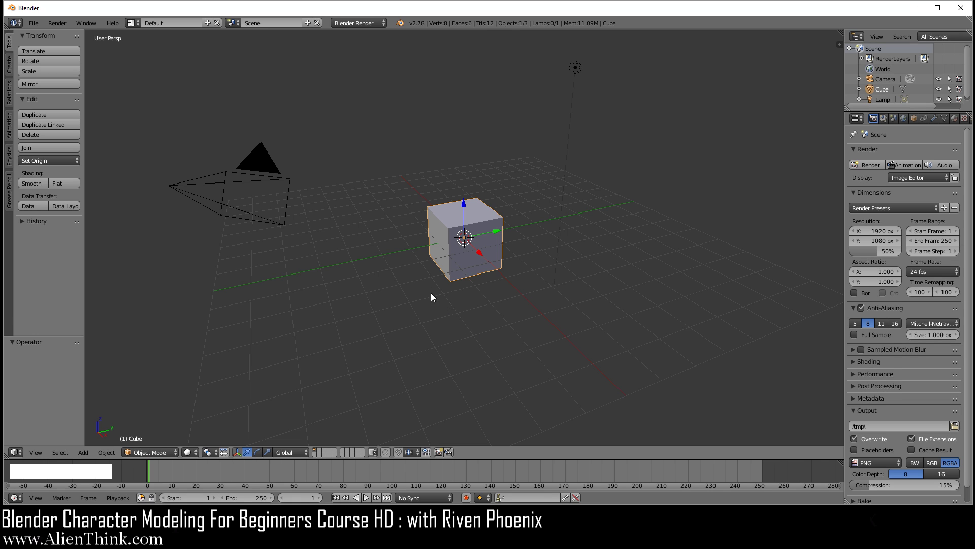
- Load the factory settings and confirm the reset
click(37, 24)
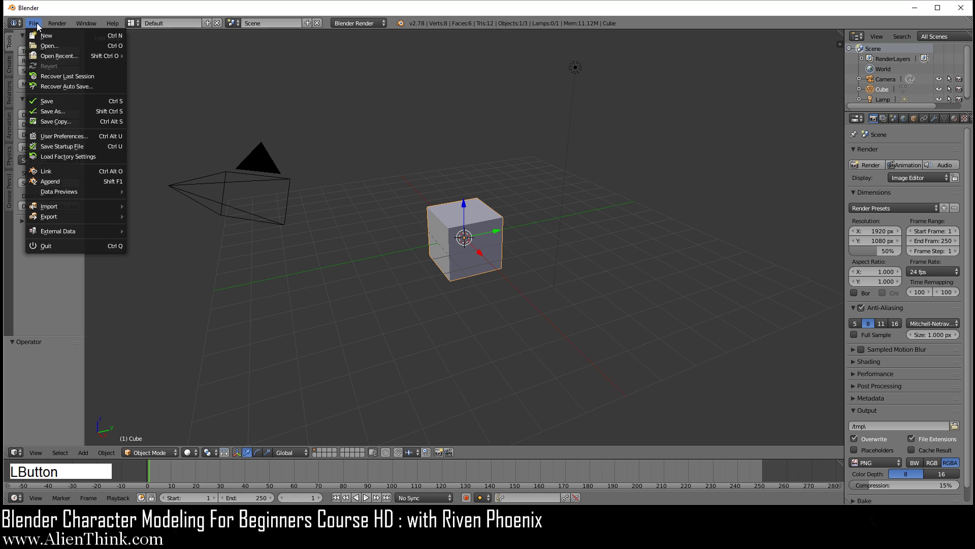
click(74, 157)
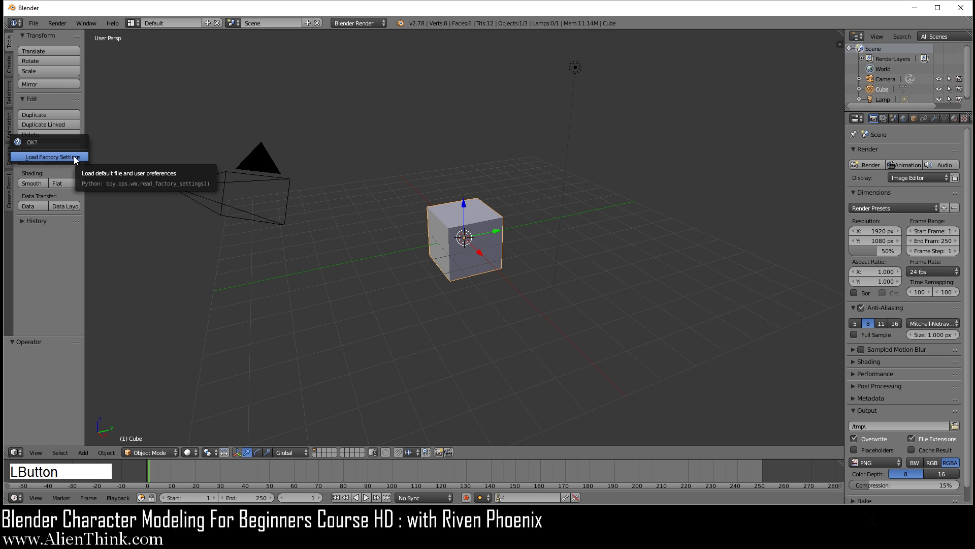
click(74, 157)
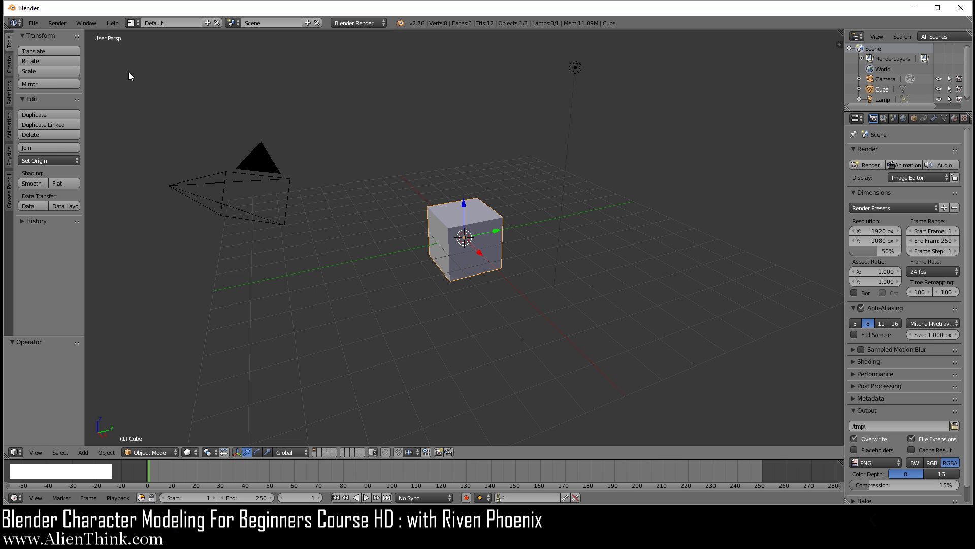
- Set the number of global undo steps to 256 in the user preferences for editing
click(35, 23)
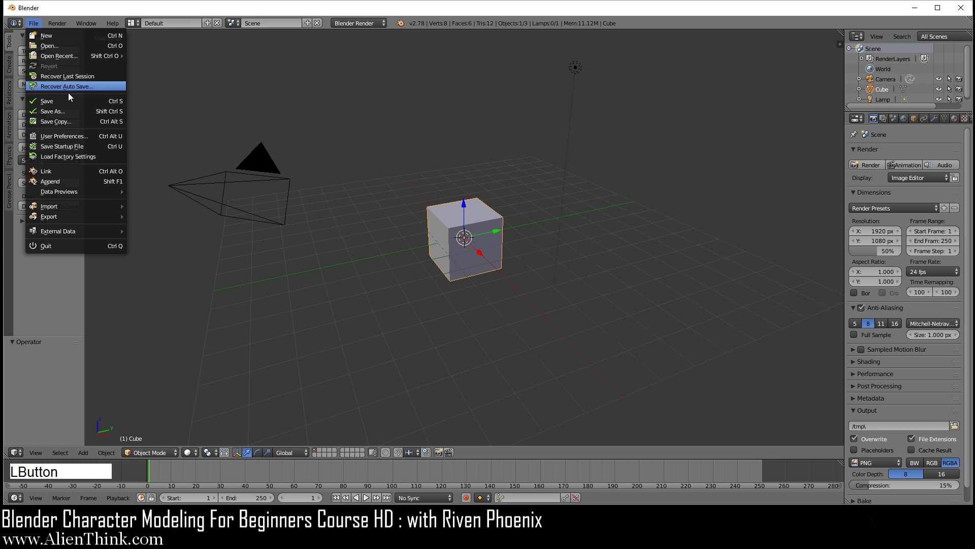
click(68, 135)
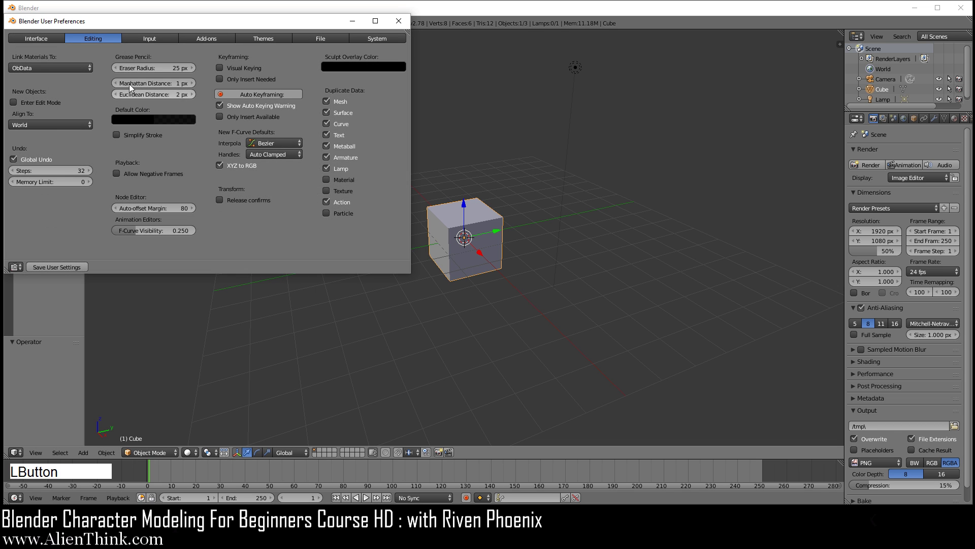
click(102, 39)
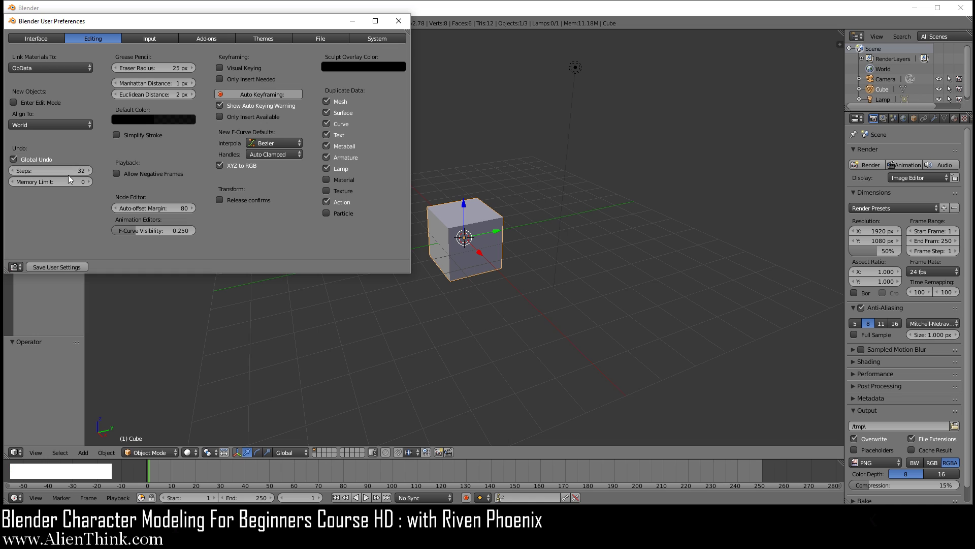
click(35, 170)
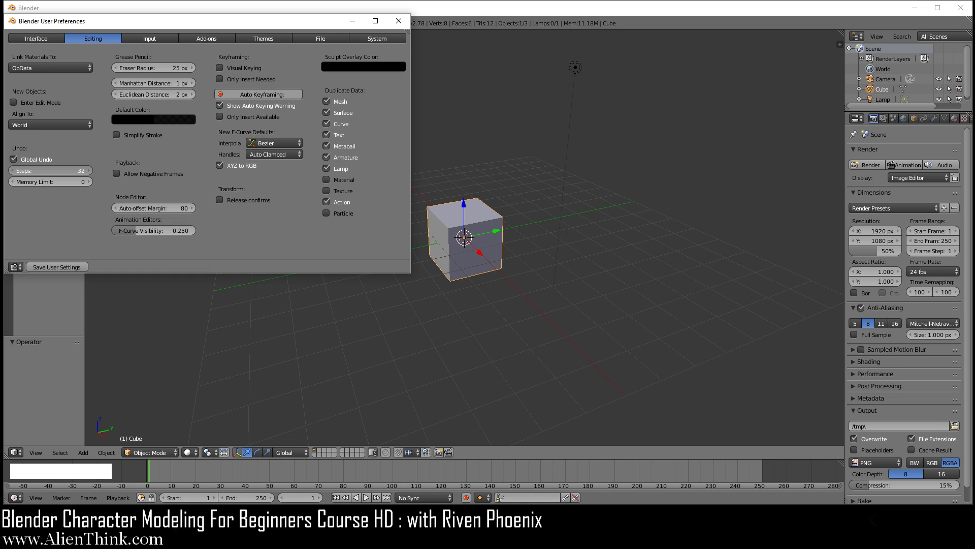
drag(35, 170, 64, 173)
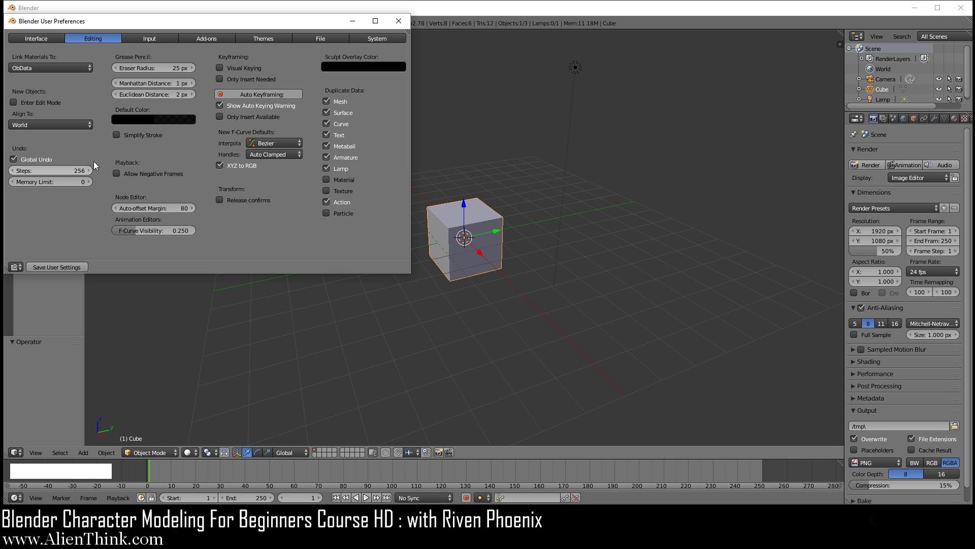
- Enable Emulate Numpad and set the orbit style to Trackball in the input preferences
click(145, 40)
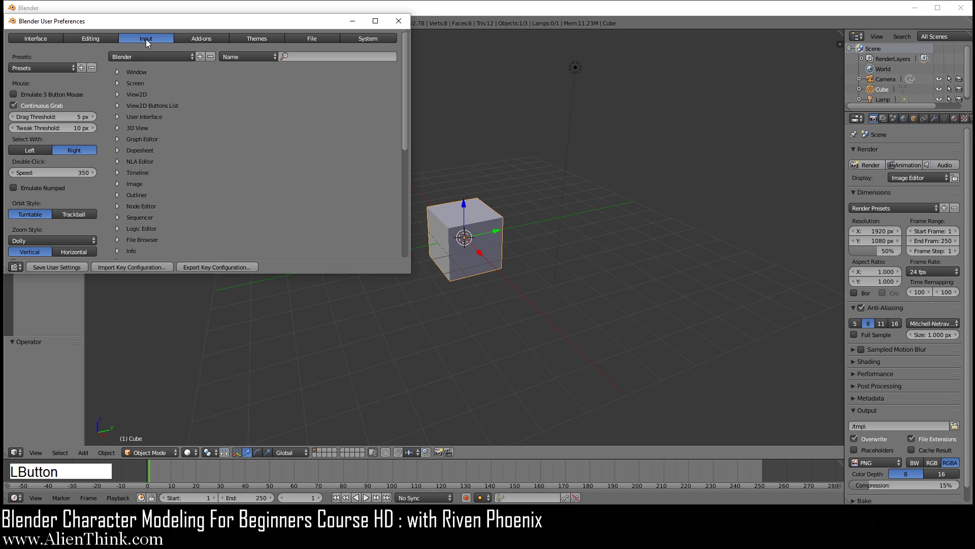
click(28, 190)
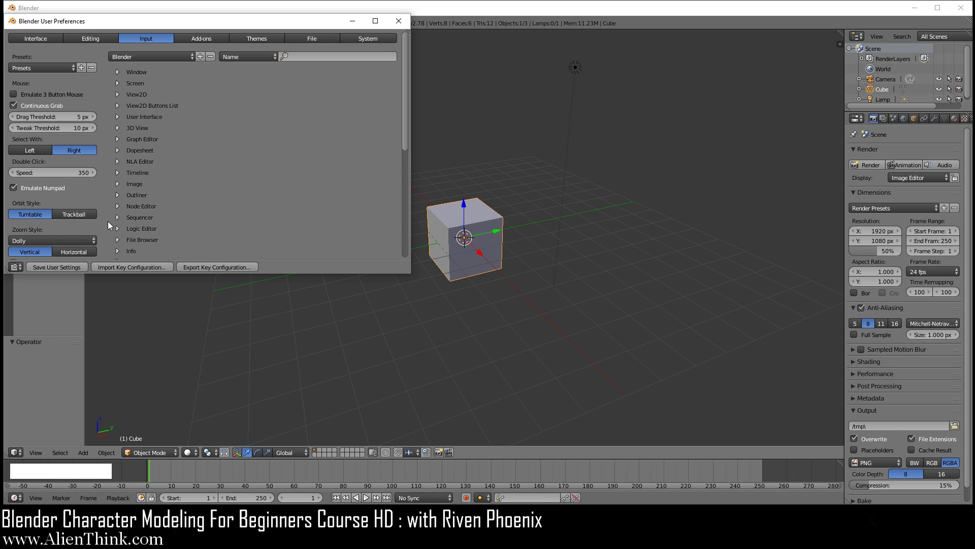
click(75, 213)
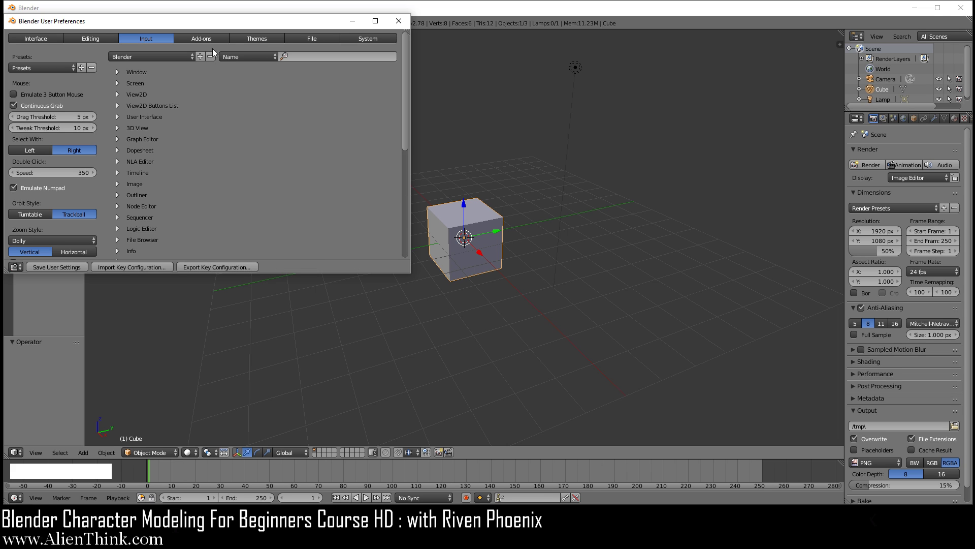
- Lighten the 3D View theme's grid color slightly so the grid stands out more
click(256, 39)
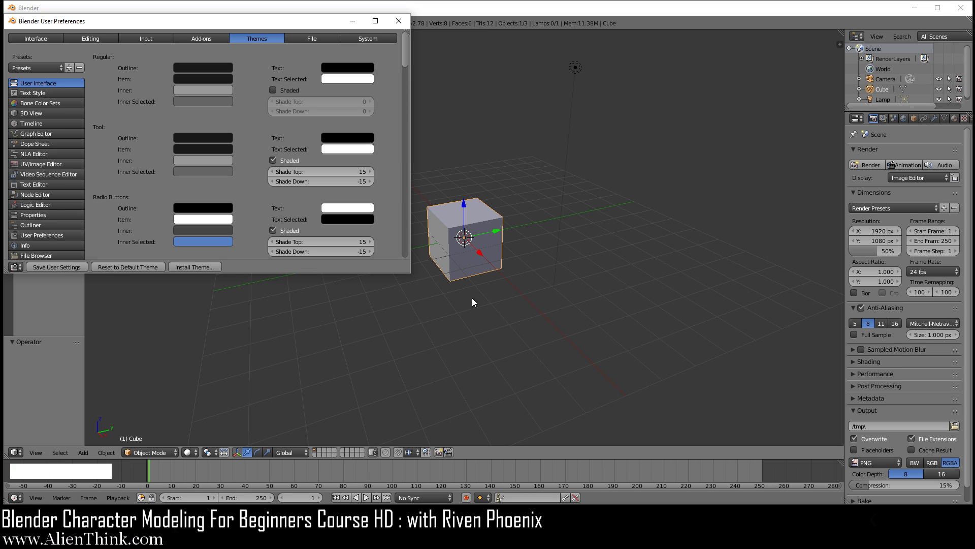
click(35, 114)
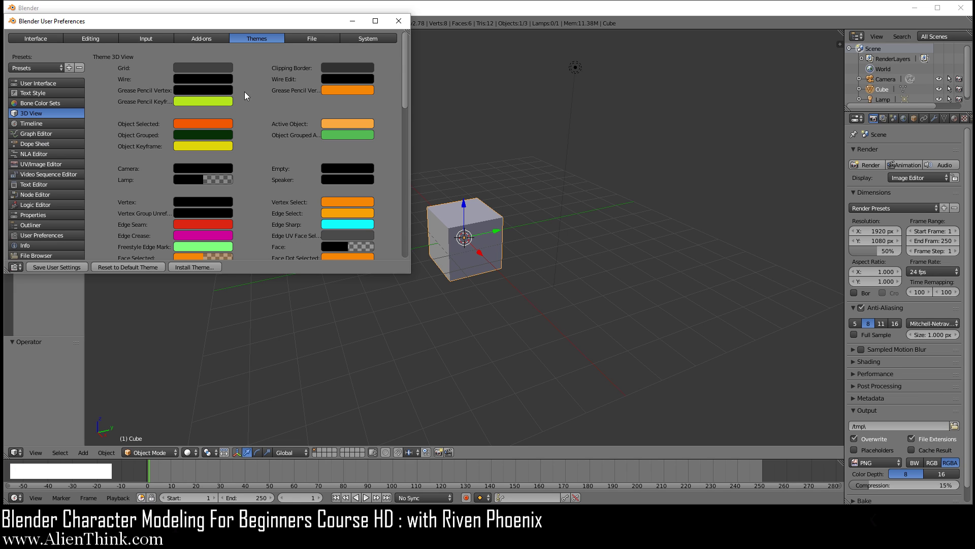
click(204, 68)
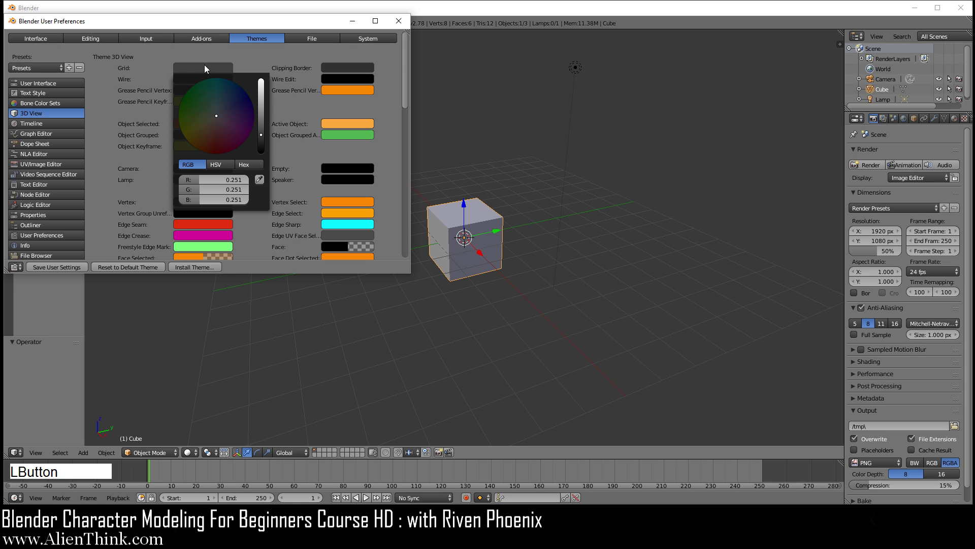
click(261, 134)
drag(261, 134, 261, 131)
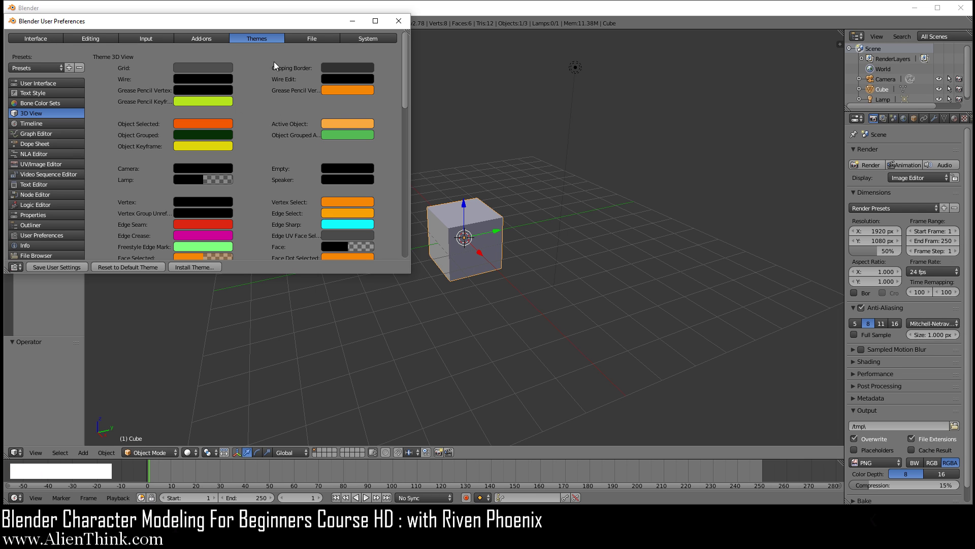
- Set the system compute device to CUDA, save the user settings and close the preferences
click(370, 42)
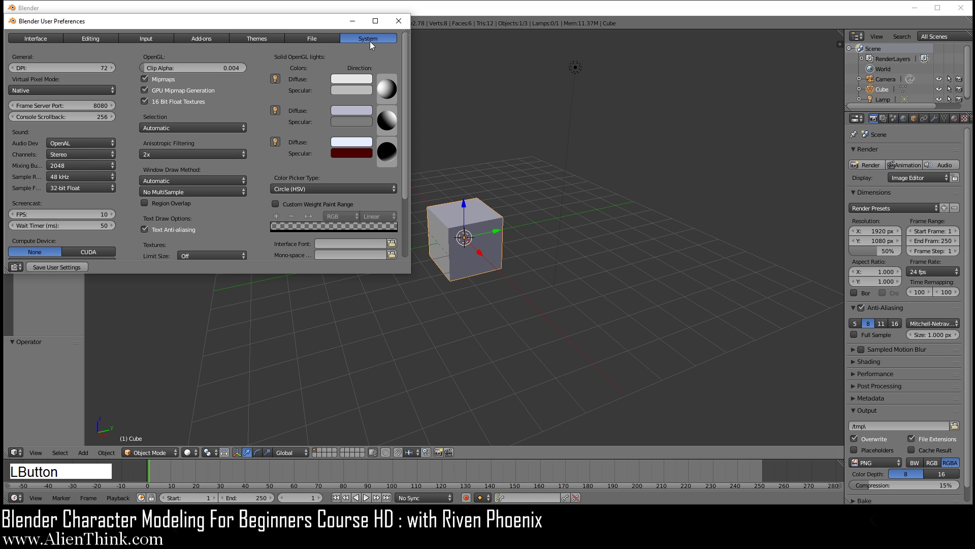
scroll(106, 187, down, 3)
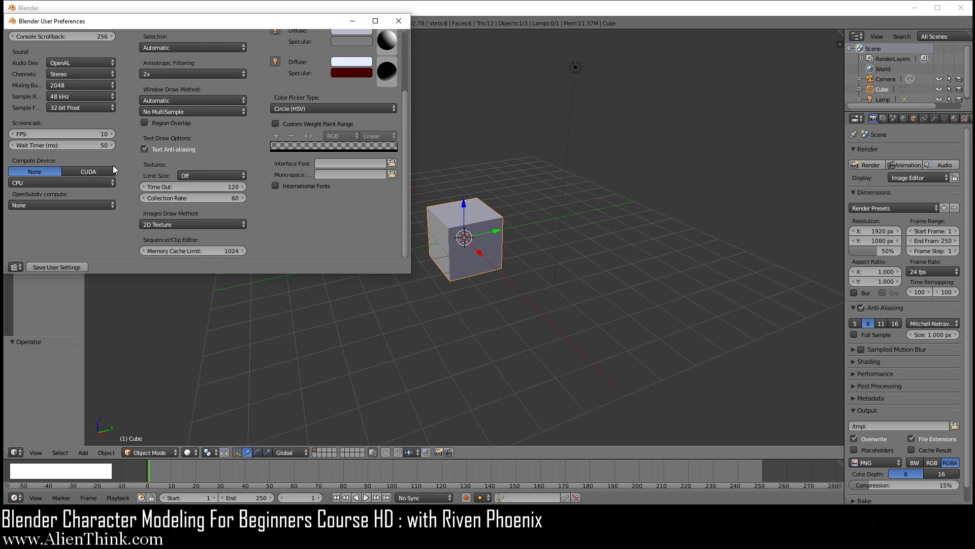
click(90, 170)
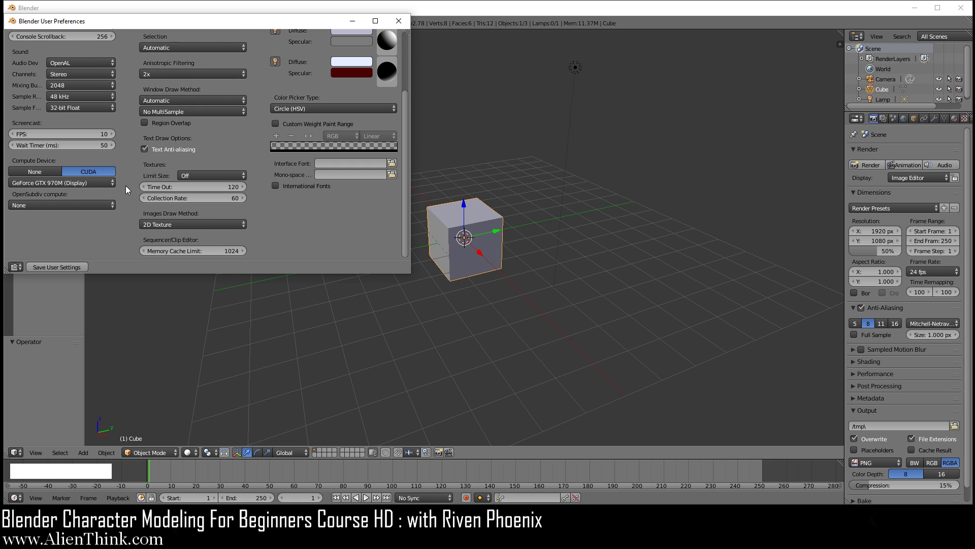
scroll(134, 179, up, 5)
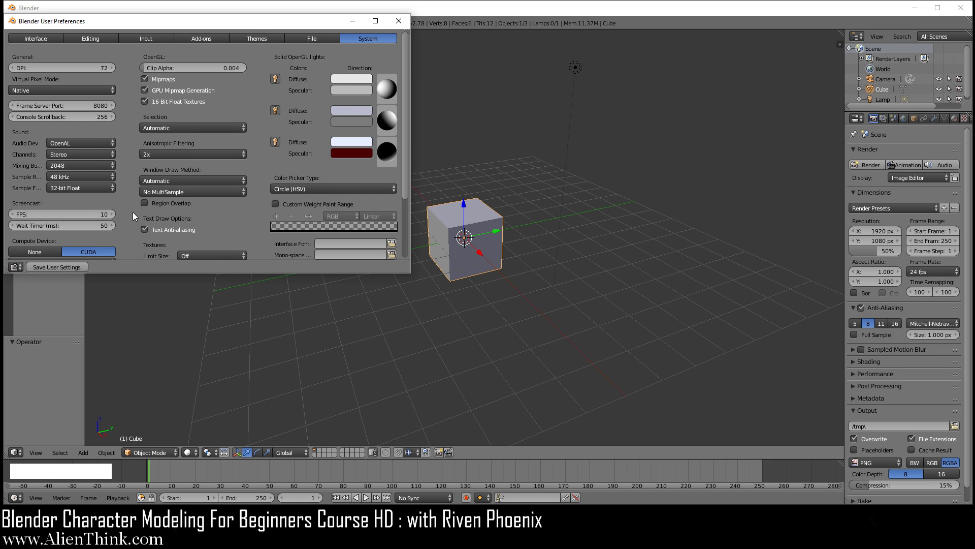
click(62, 266)
click(399, 21)
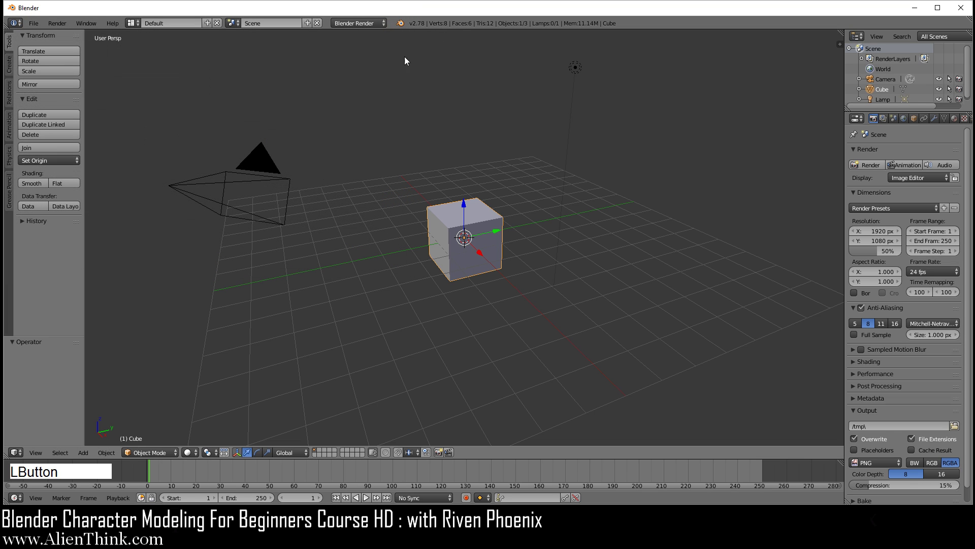
- Switch the render engine to Cycles Render and set its device to GPU Compute
click(367, 22)
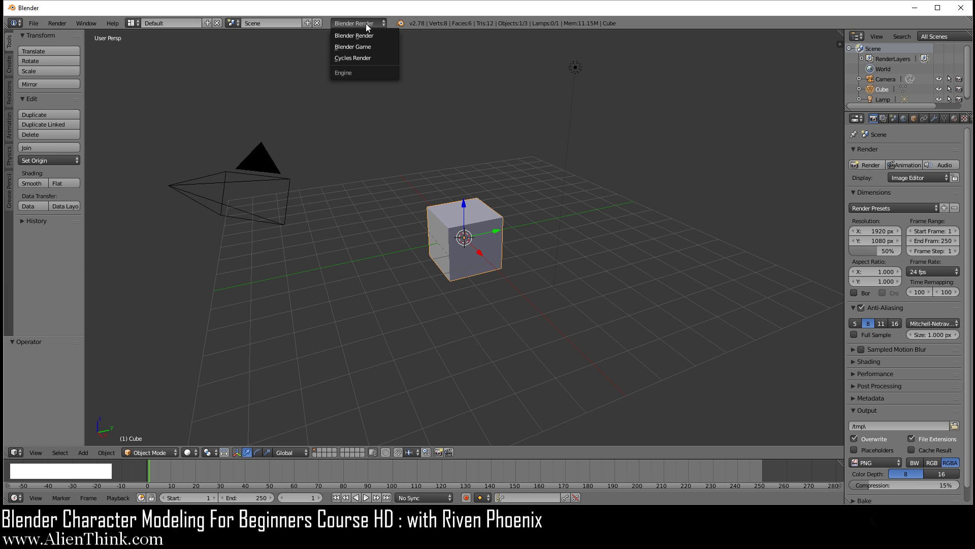
click(358, 58)
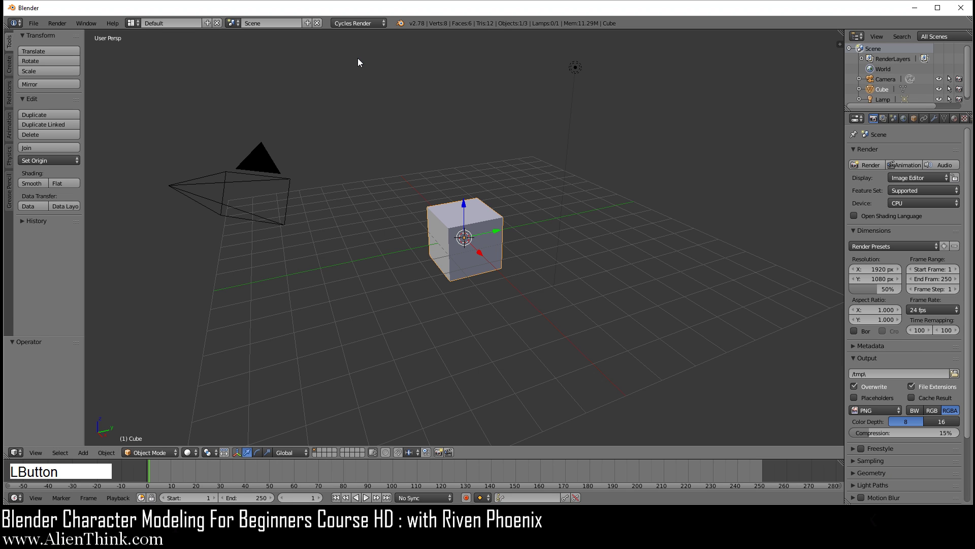
click(875, 118)
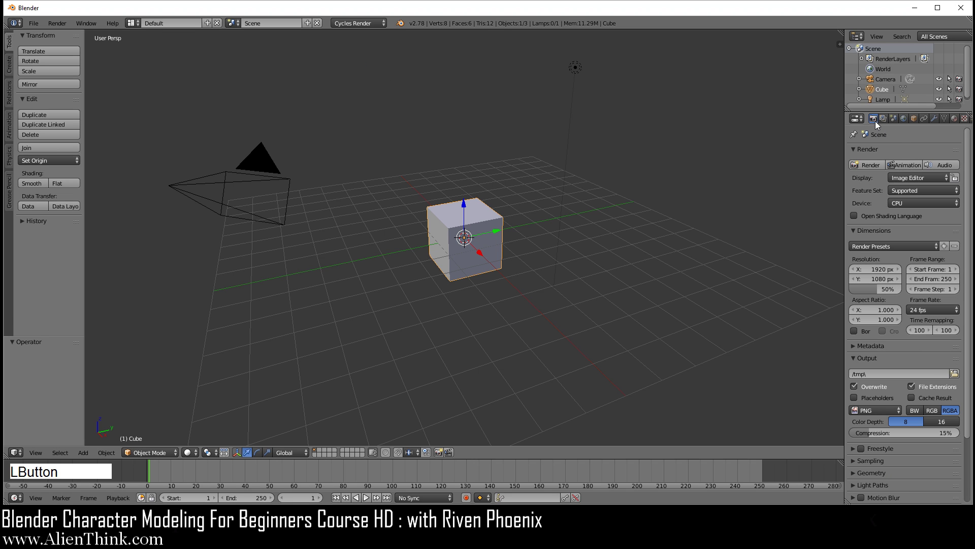
click(912, 203)
click(909, 184)
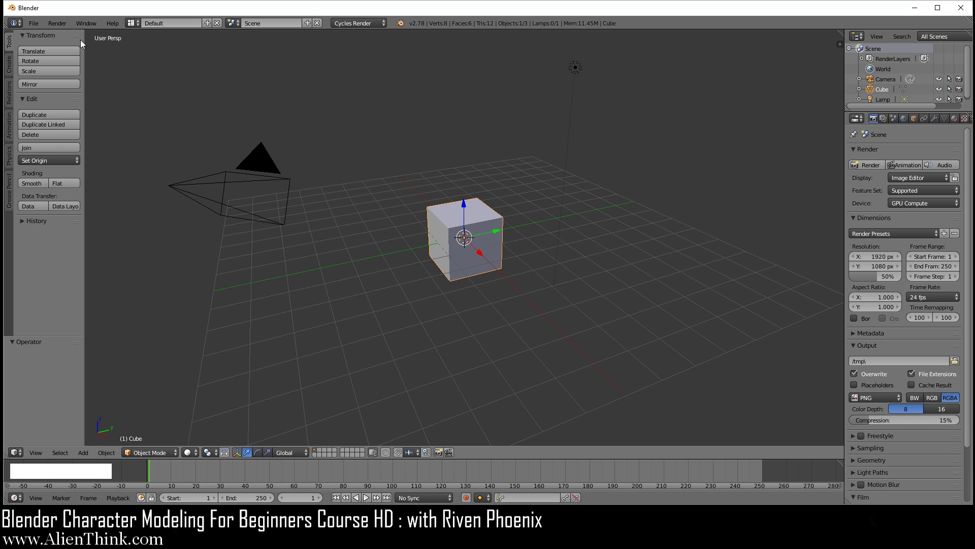
- Save the current scene configuration as the startup file
click(34, 23)
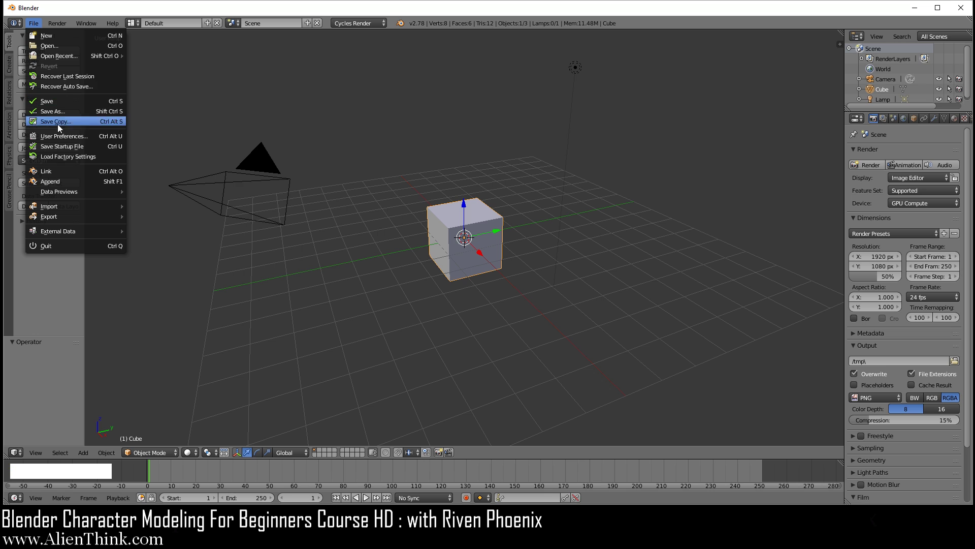
click(57, 122)
click(58, 145)
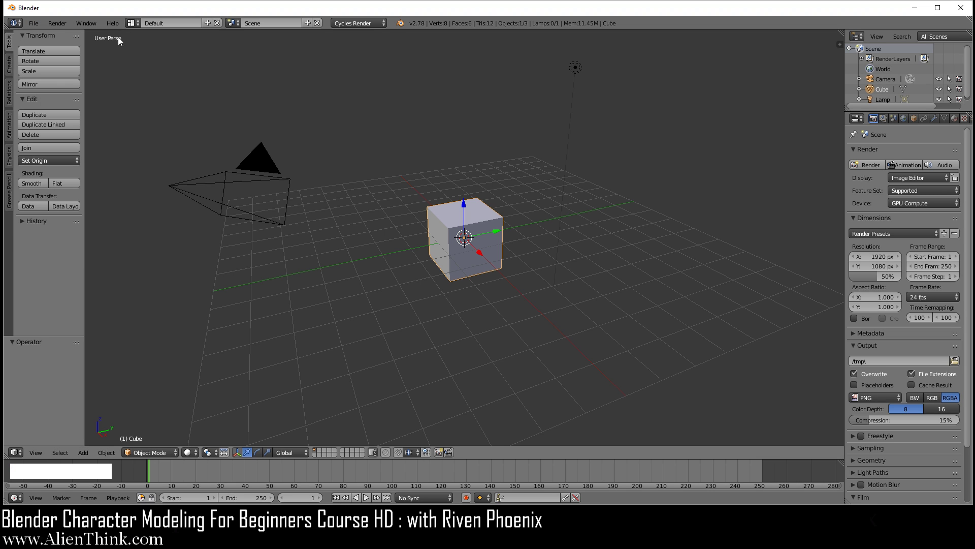
- Start a new file from the saved startup file
click(35, 23)
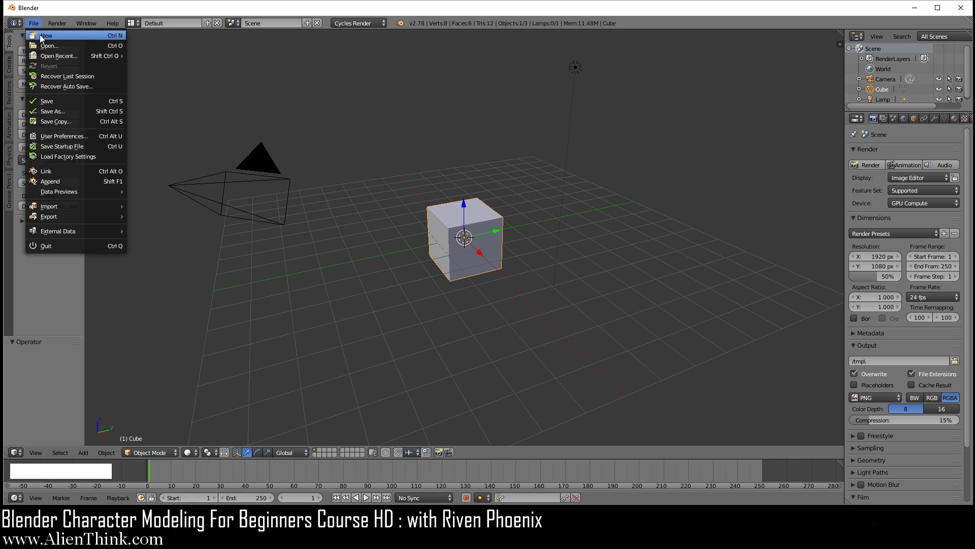
click(41, 36)
click(44, 44)
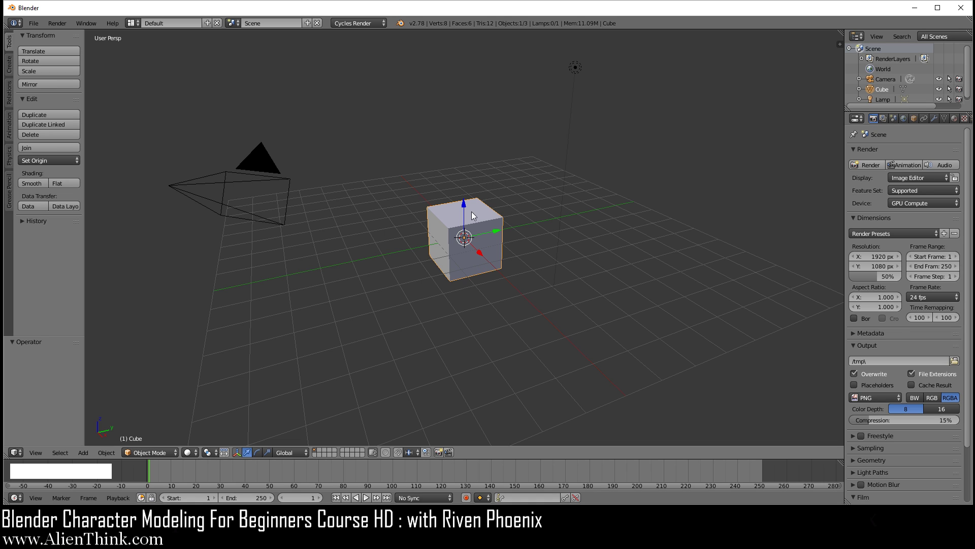
- Select the camera, the lamp and the cube in turn, ending with the cube selected
right_click(267, 159)
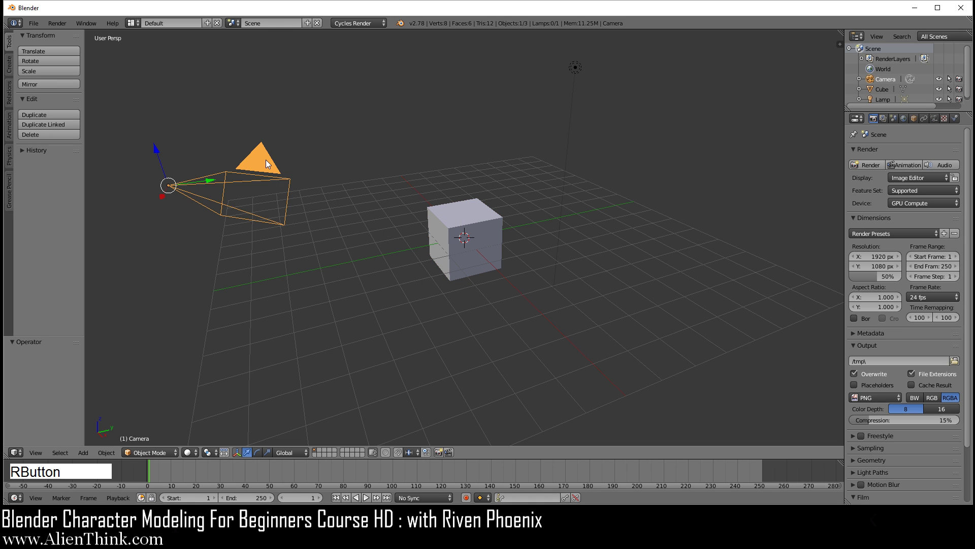
right_click(483, 221)
right_click(578, 81)
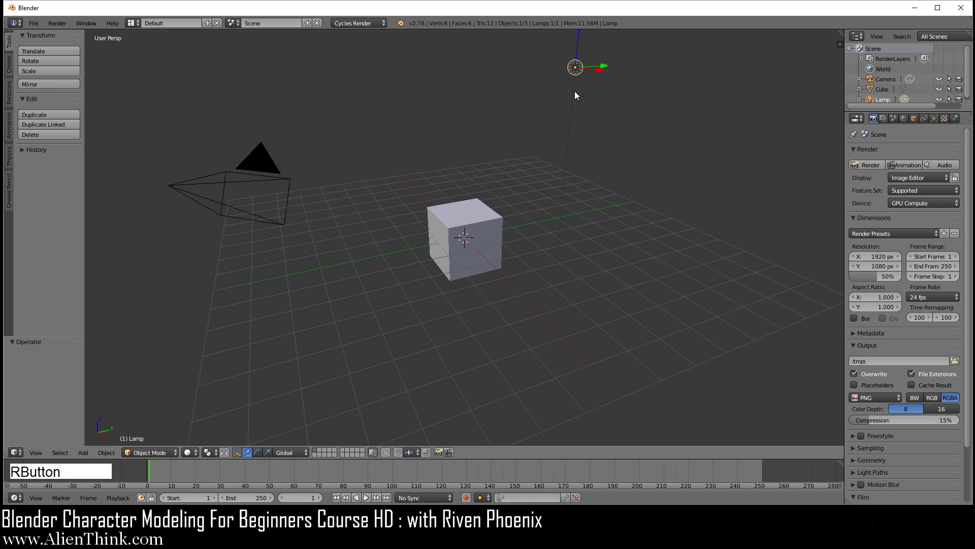
right_click(472, 221)
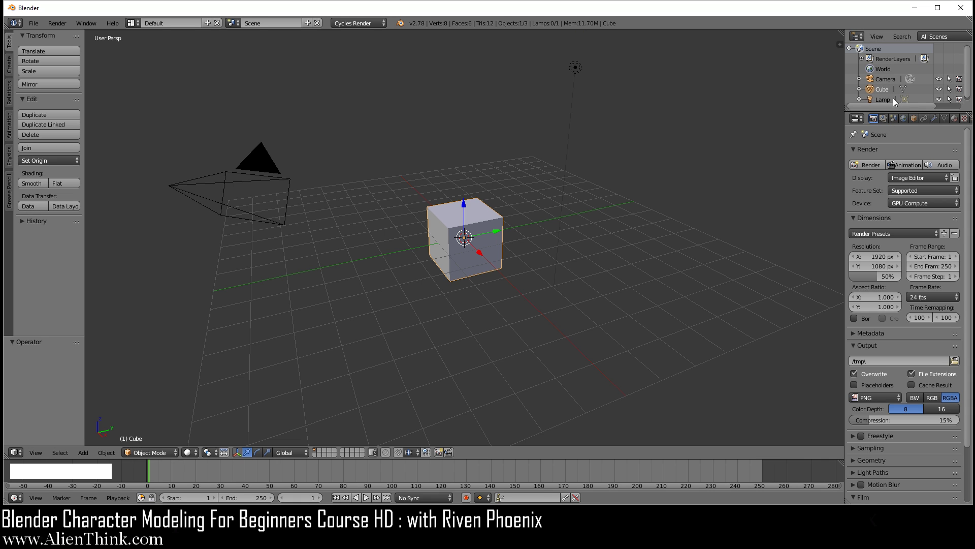
click(884, 78)
click(882, 90)
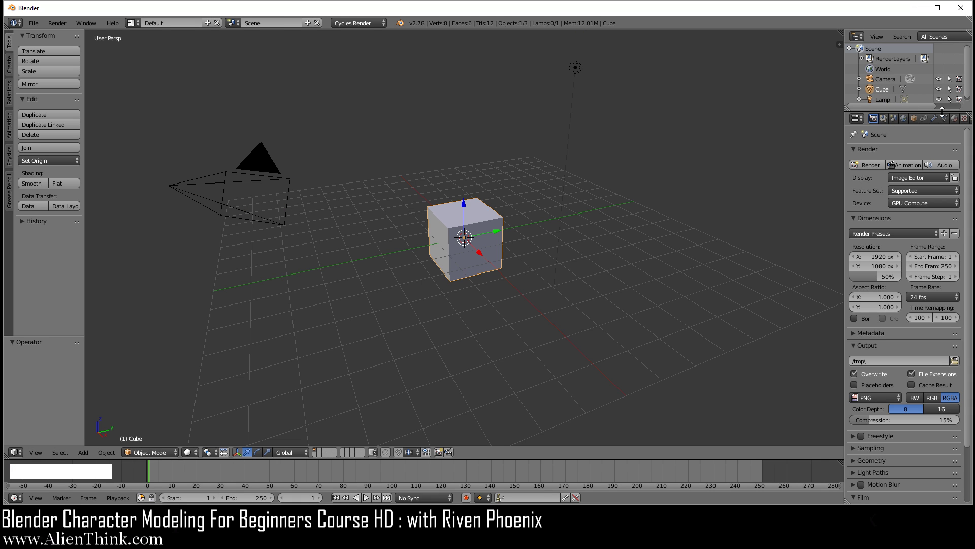
- Enlarge the Outliner slightly and hide the camera and the lamp from the 3D view
drag(944, 110, 944, 126)
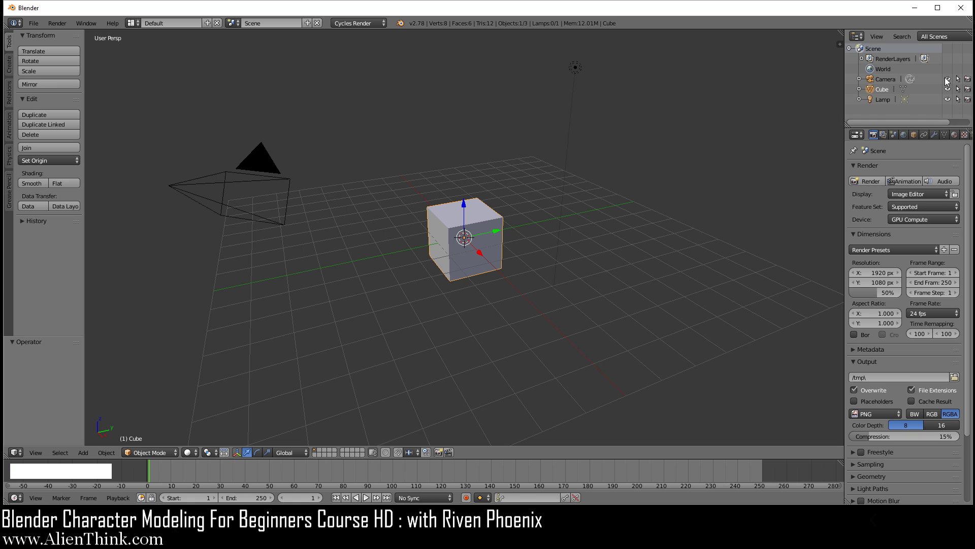
click(948, 79)
click(948, 100)
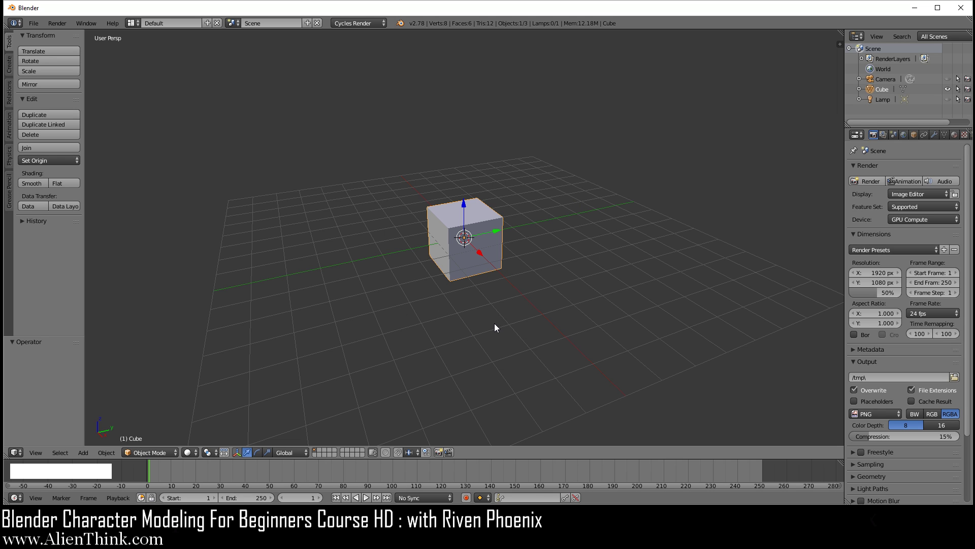
- Show the cube in front view
key(KP_1)
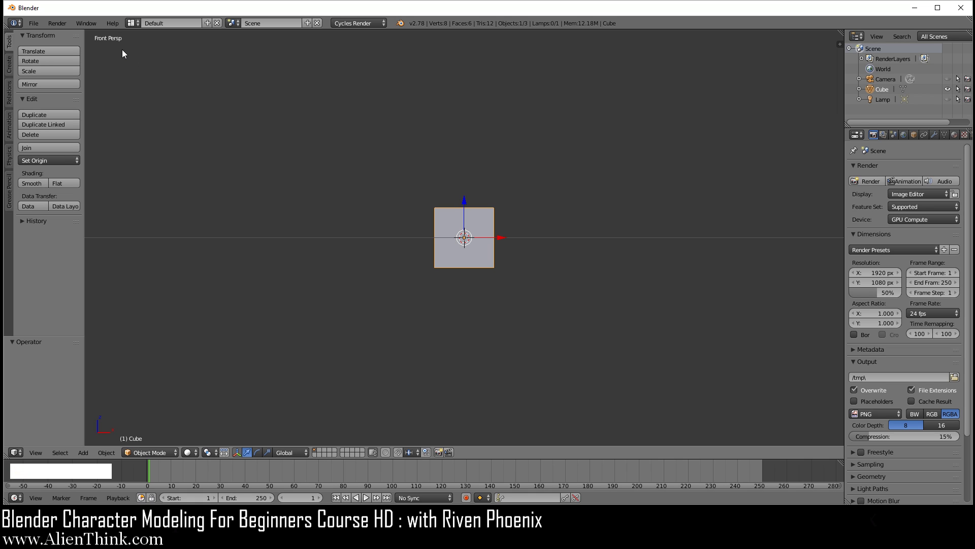
- Switch the cube's front view from perspective to orthographic projection
key(KP_5)
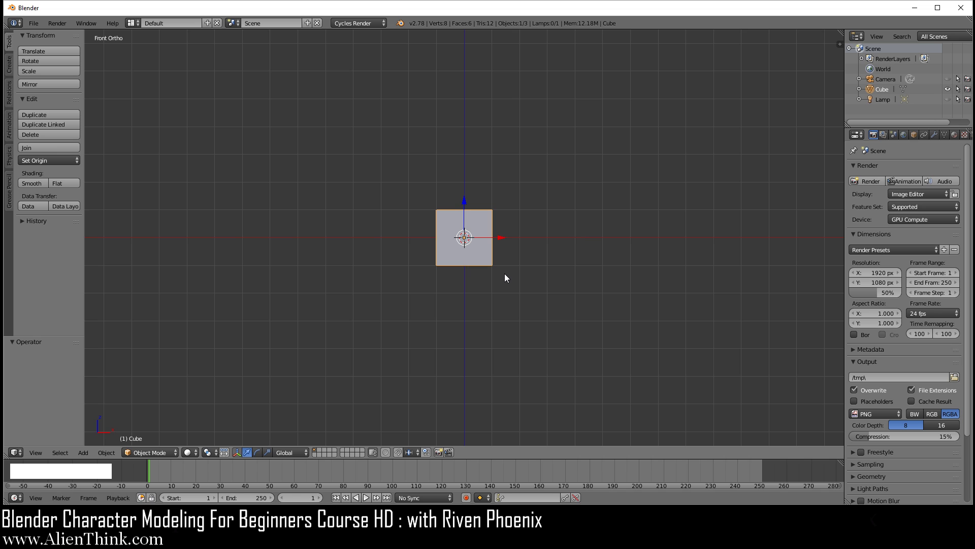
scroll(472, 252, up, 5)
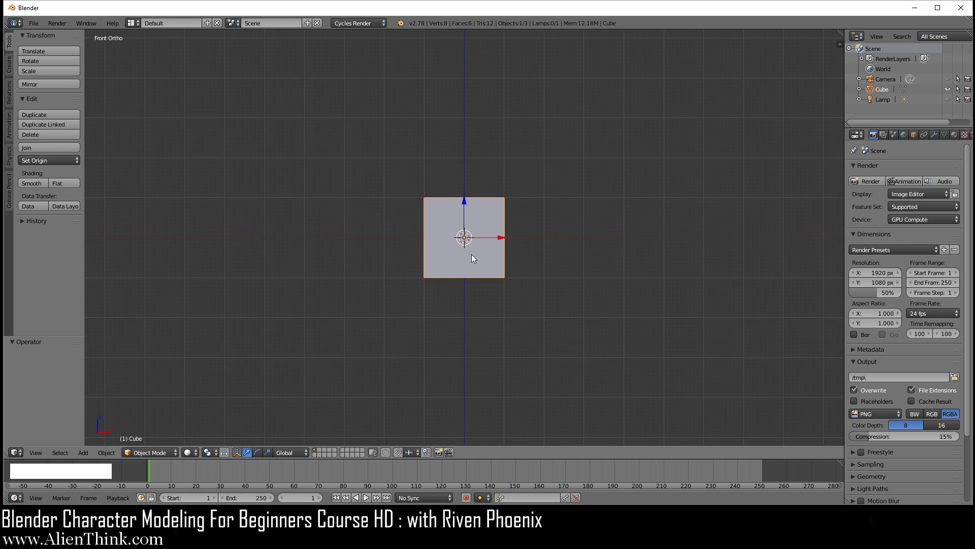
scroll(465, 287, up, 2)
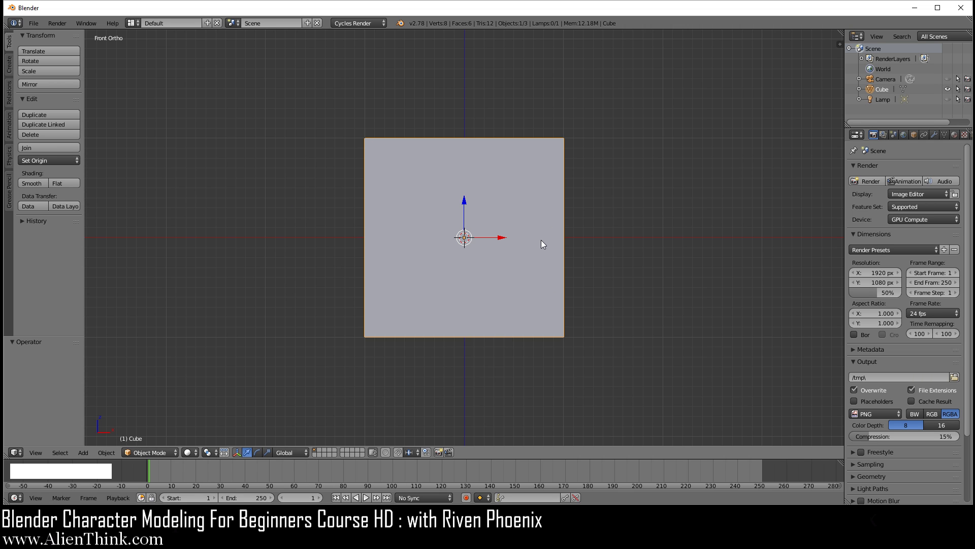
- Compare the cube's perspective and orthographic display from an angle, ending in the front orthographic view
middle_drag(539, 227, 474, 269)
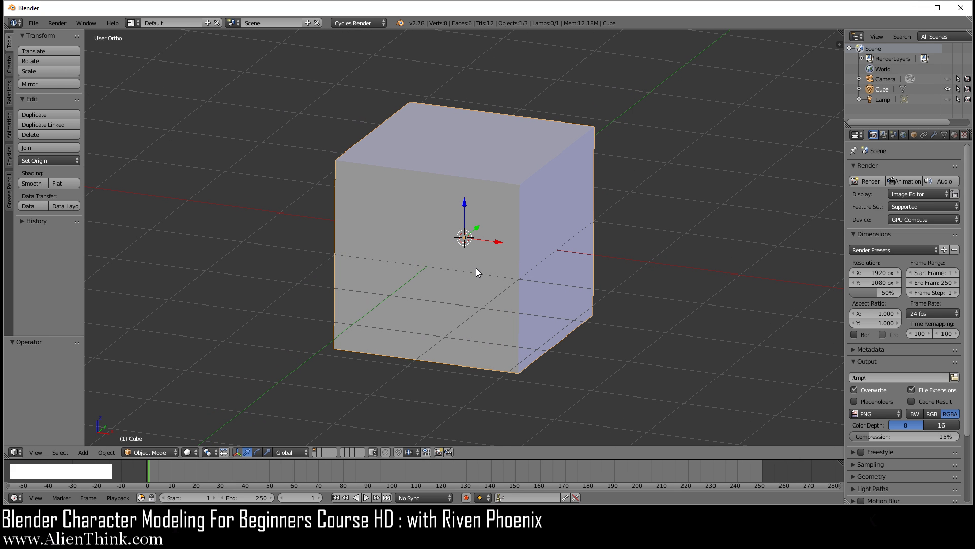
key(KP_5)
middle_drag(562, 266, 531, 282)
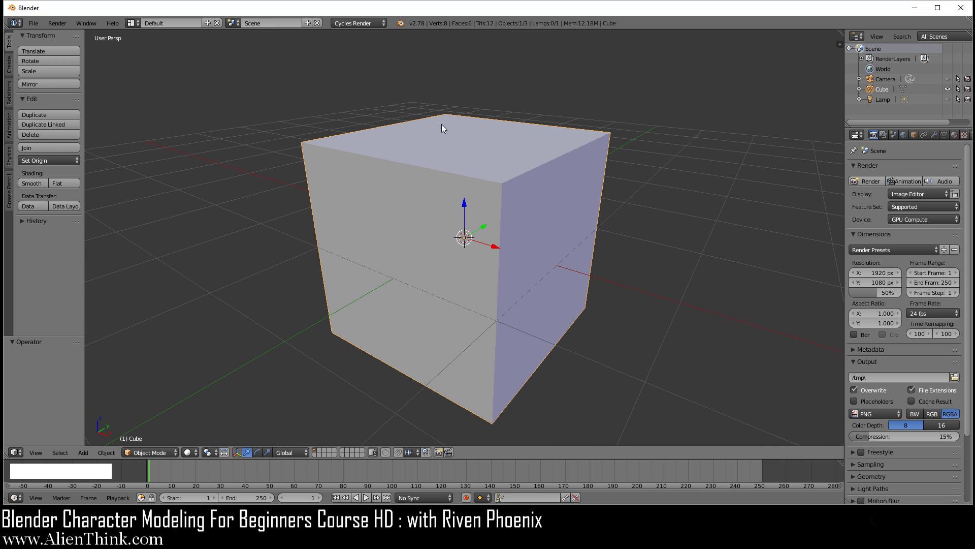
key(KP_5)
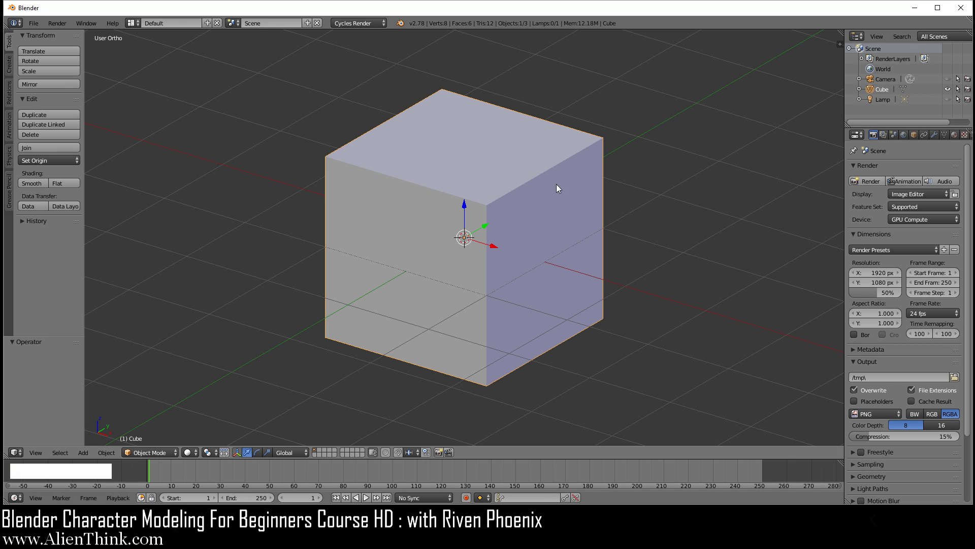
key(KP_1)
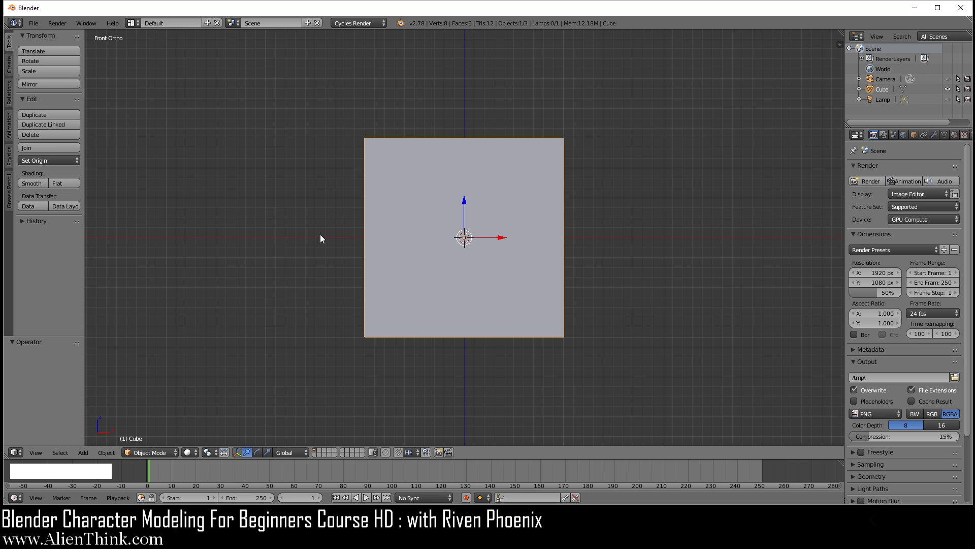
- Turn on snapping during transform with Increment as the snap element
scroll(322, 236, down, 2)
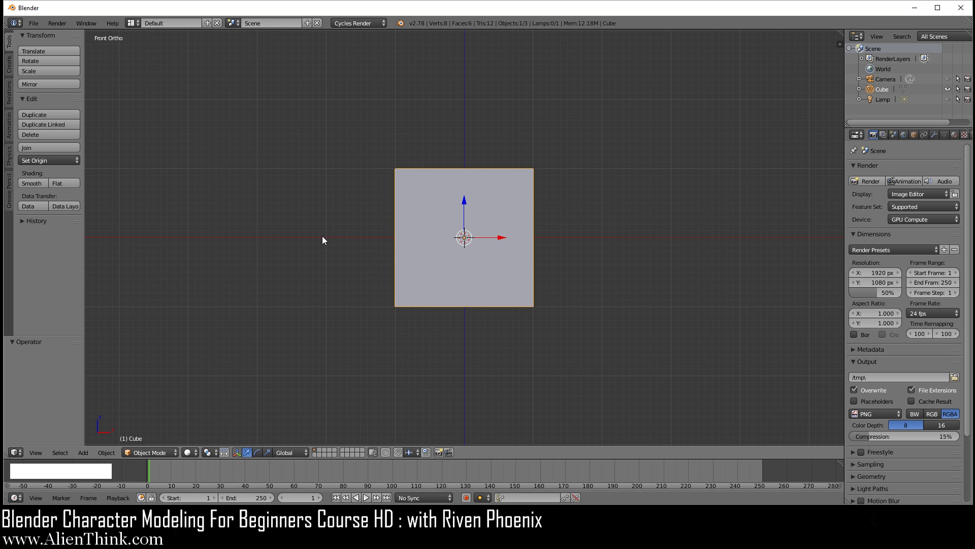
click(399, 452)
click(409, 452)
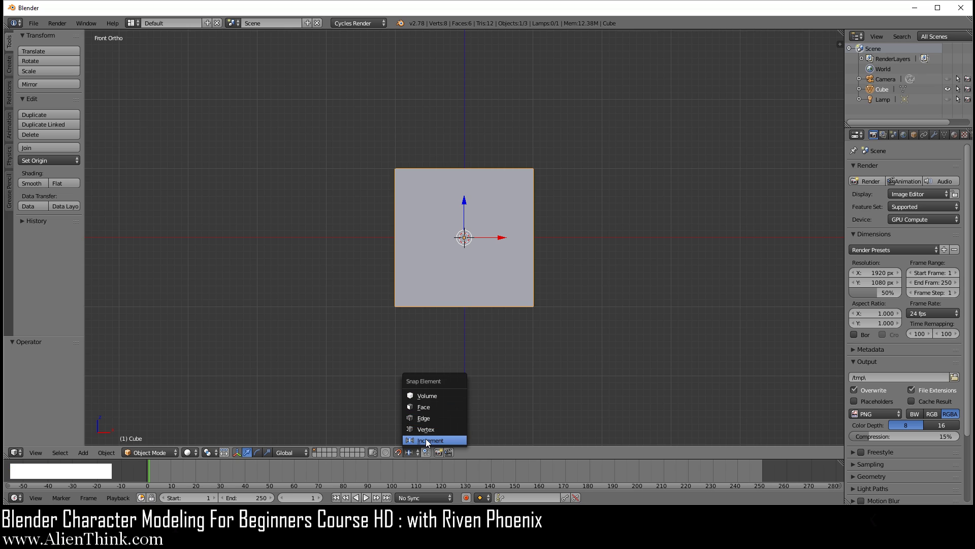
click(428, 441)
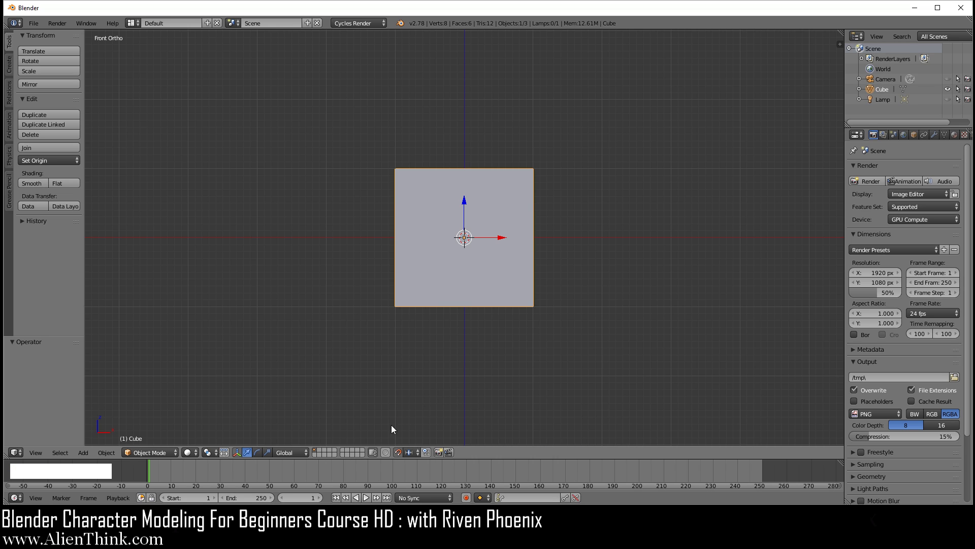
- Test increment snapping by moving the cube along the X axis and back to its starting position at two zoom levels
scroll(418, 350, down, 4)
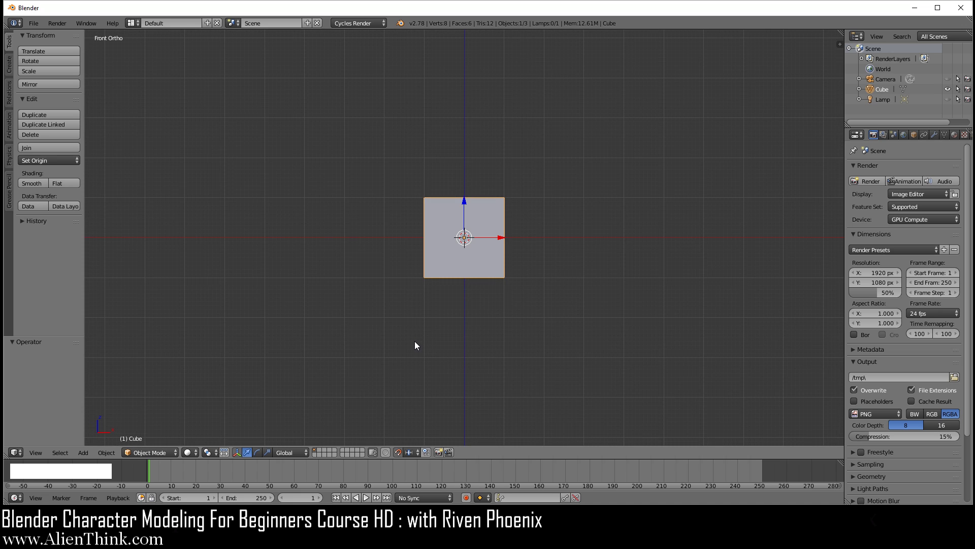
scroll(446, 324, down, 2)
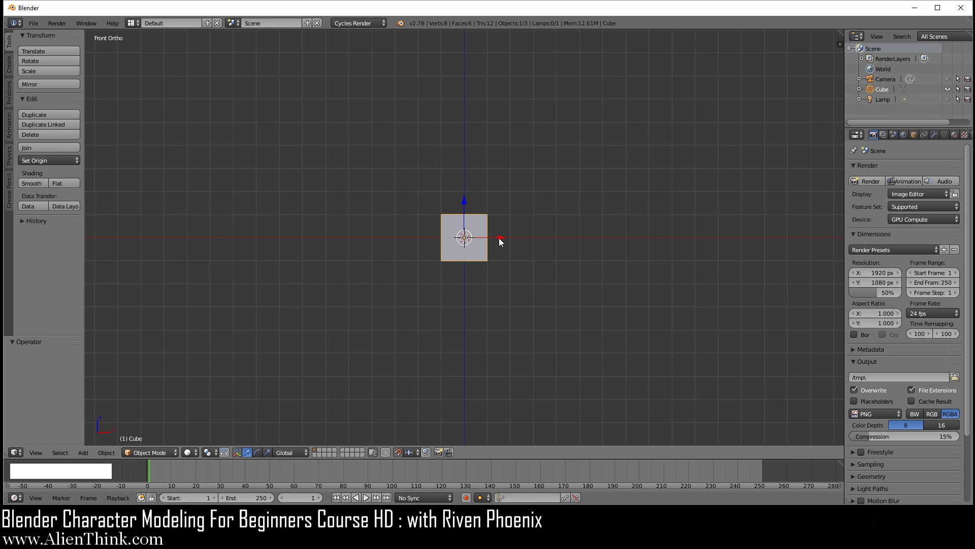
mouse_move(499, 237)
mouse_down()
mouse_move(481, 239)
mouse_move(499, 237)
mouse_up()
scroll(471, 253, up, 4)
scroll(471, 252, up, 1)
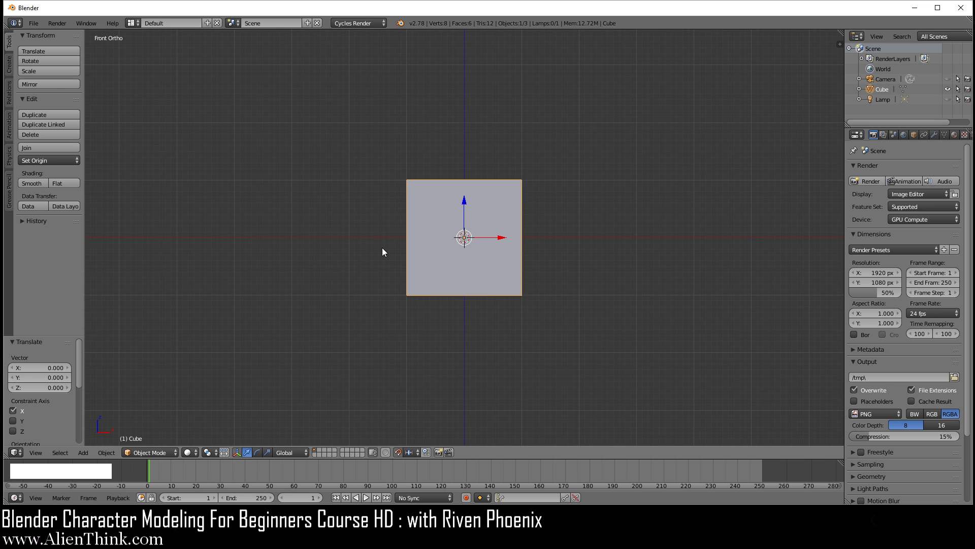
scroll(383, 251, up, 1)
mouse_move(503, 238)
mouse_down()
mouse_move(470, 244)
mouse_move(501, 239)
mouse_up()
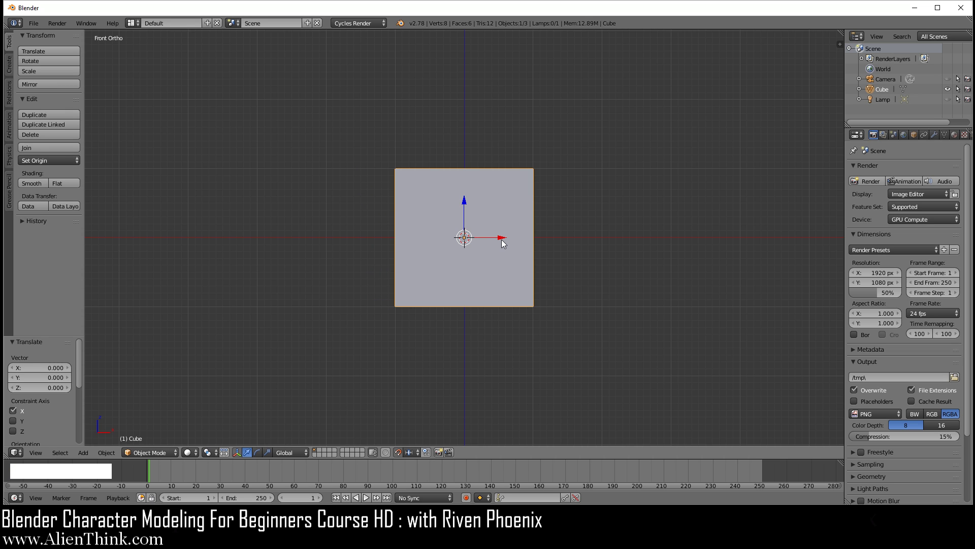
- Set the viewport shading to Wireframe
scroll(510, 262, up, 6)
scroll(515, 285, up, 2)
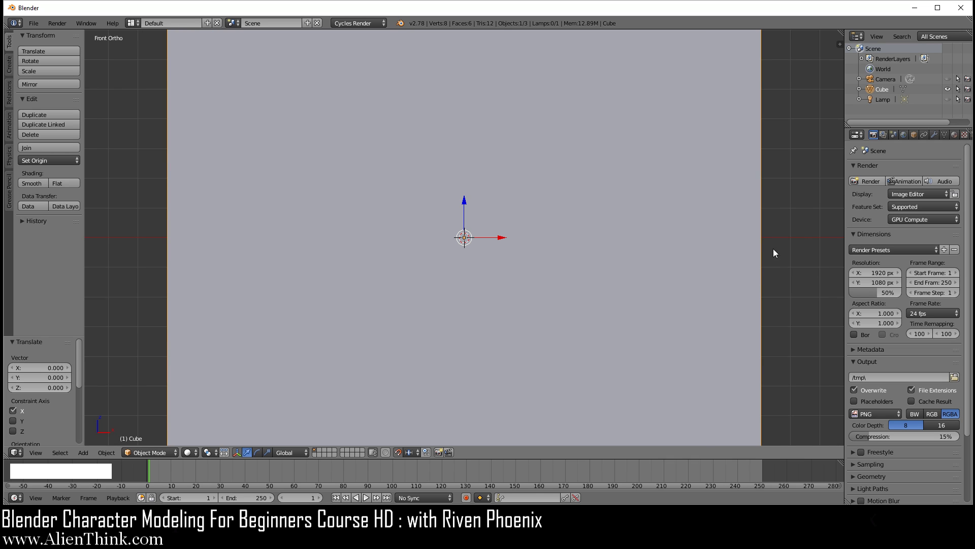
click(191, 455)
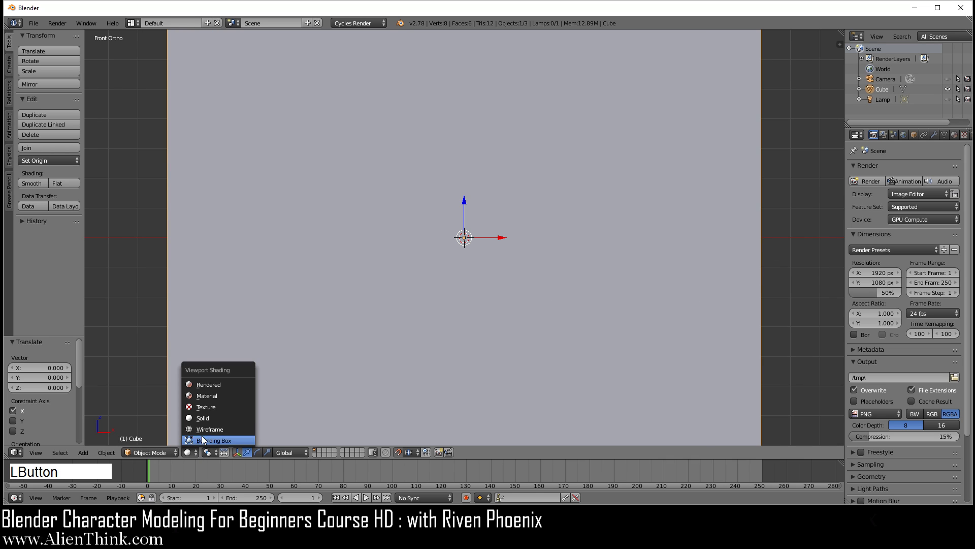
click(205, 431)
- Examine the grid subdivisions inside and around the wireframe cube at different zoom levels
scroll(522, 246, up, 3)
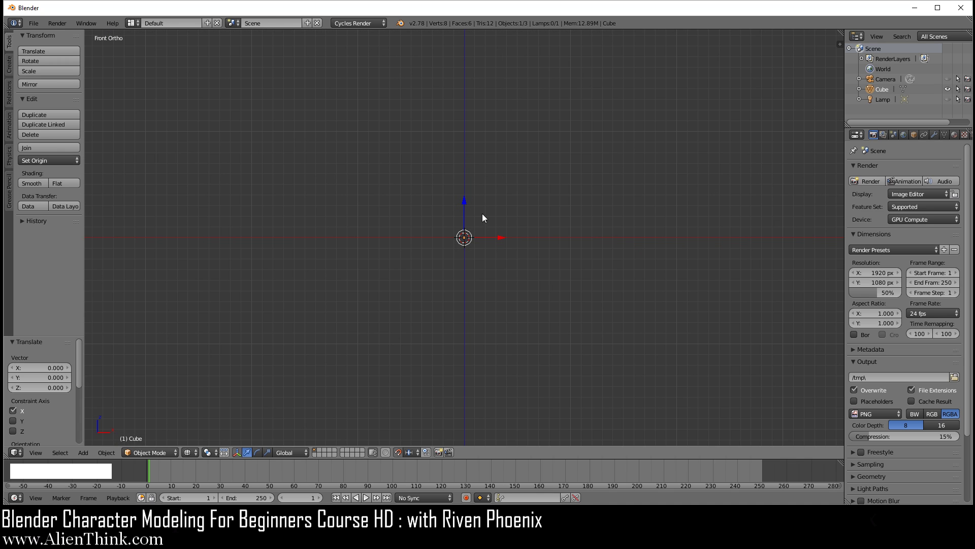
scroll(528, 248, up, 2)
scroll(545, 237, down, 2)
scroll(529, 251, down, 1)
scroll(518, 260, down, 3)
scroll(517, 257, down, 1)
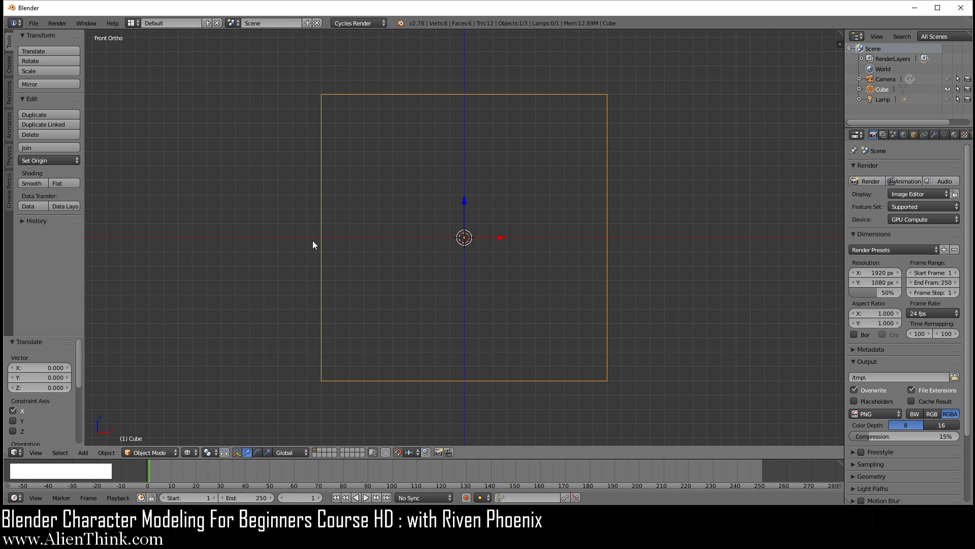
scroll(469, 275, up, 5)
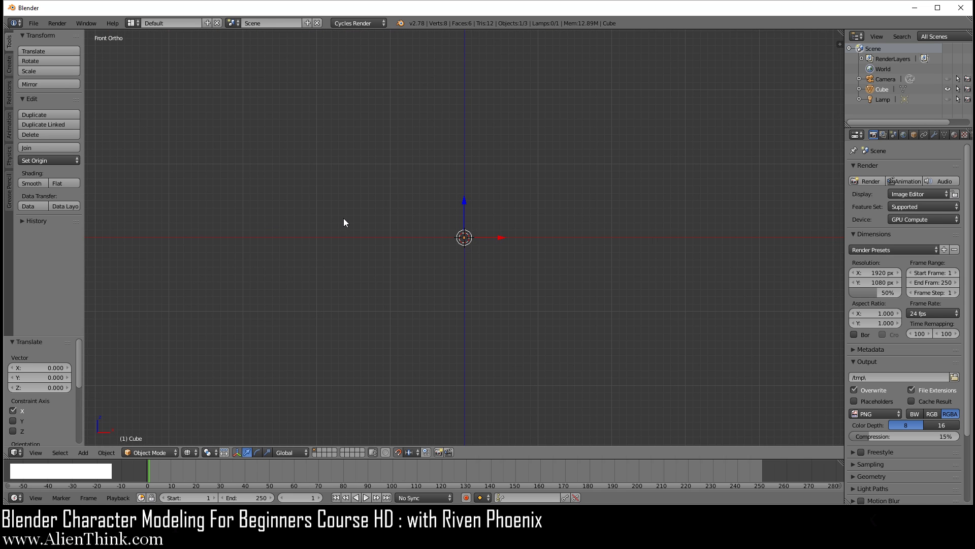
scroll(476, 260, down, 5)
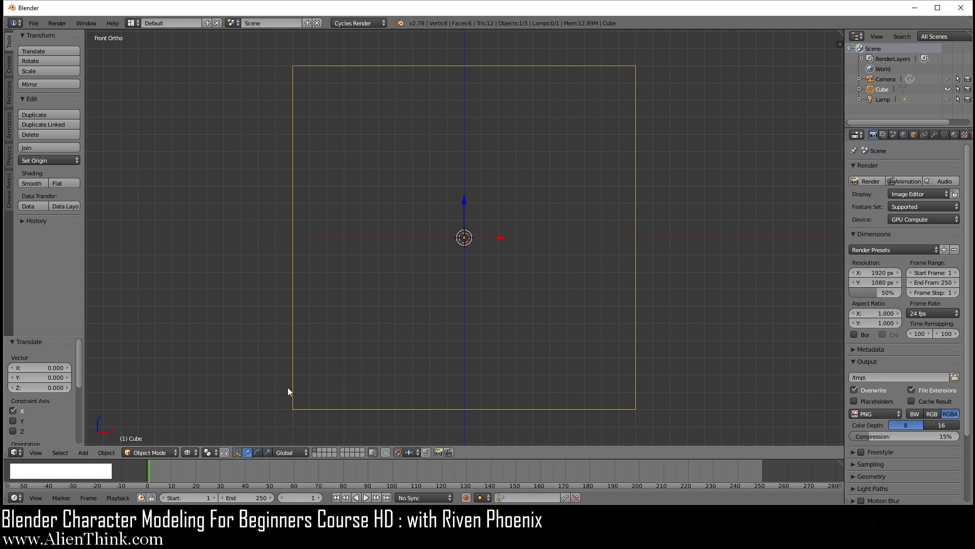
- Set the viewport shading back to Solid
click(188, 451)
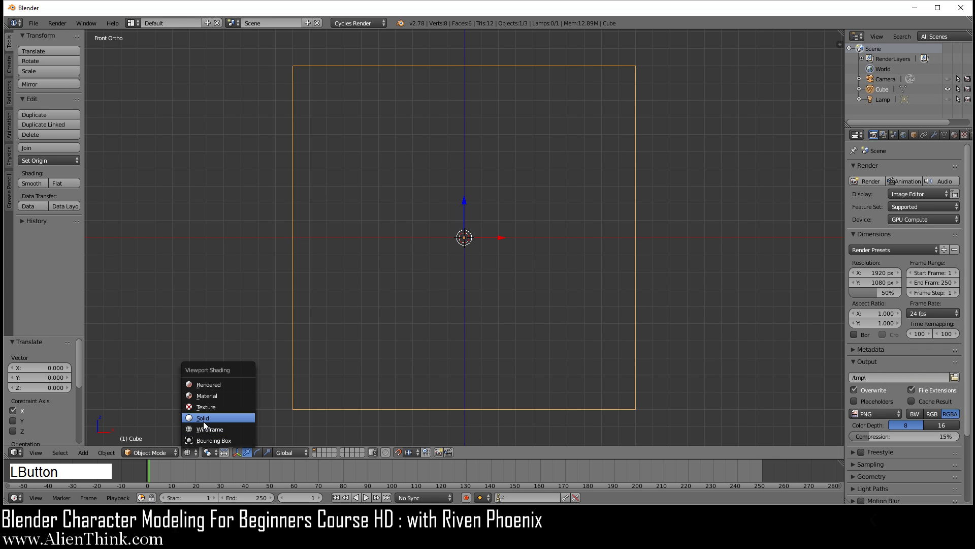
click(203, 419)
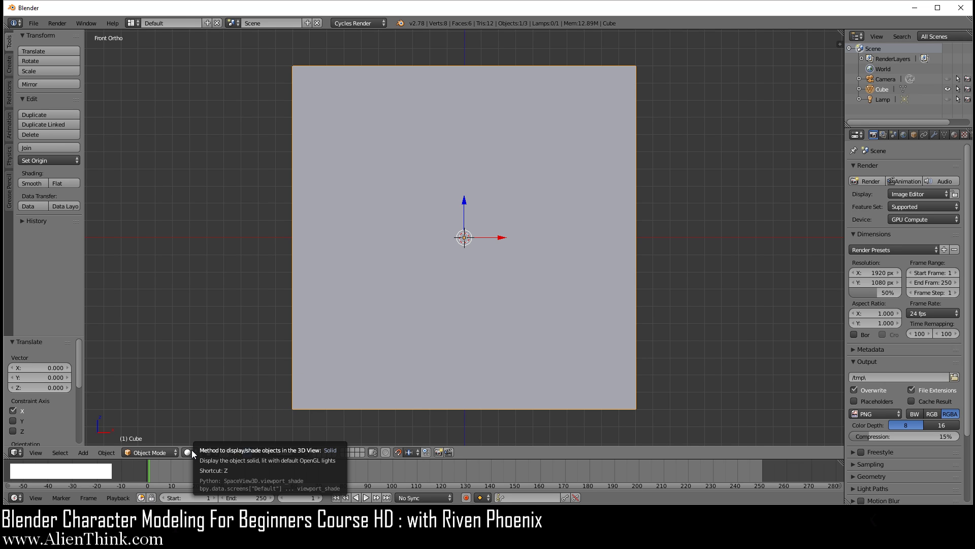
- Toggle the cube between Edit Mode and Object Mode several times, ending in Edit Mode
click(156, 452)
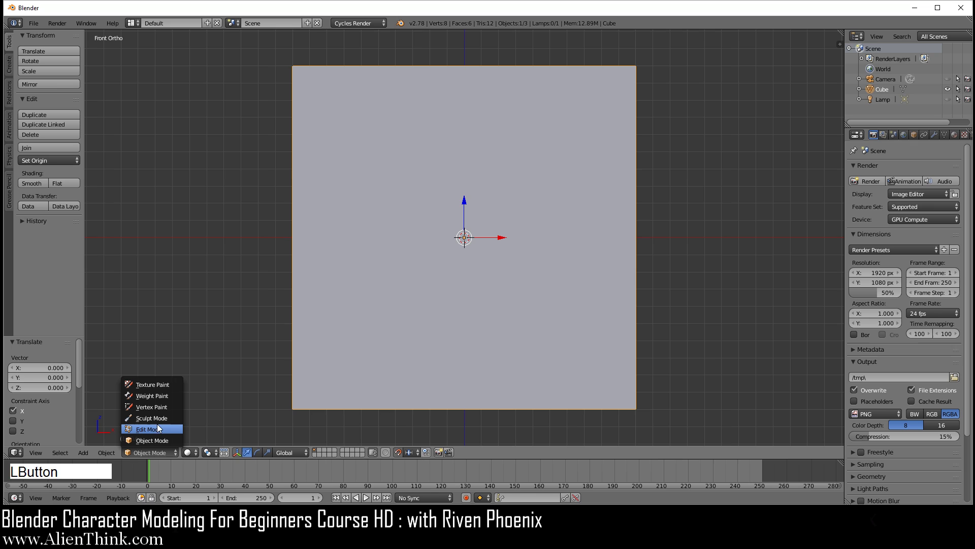
click(149, 430)
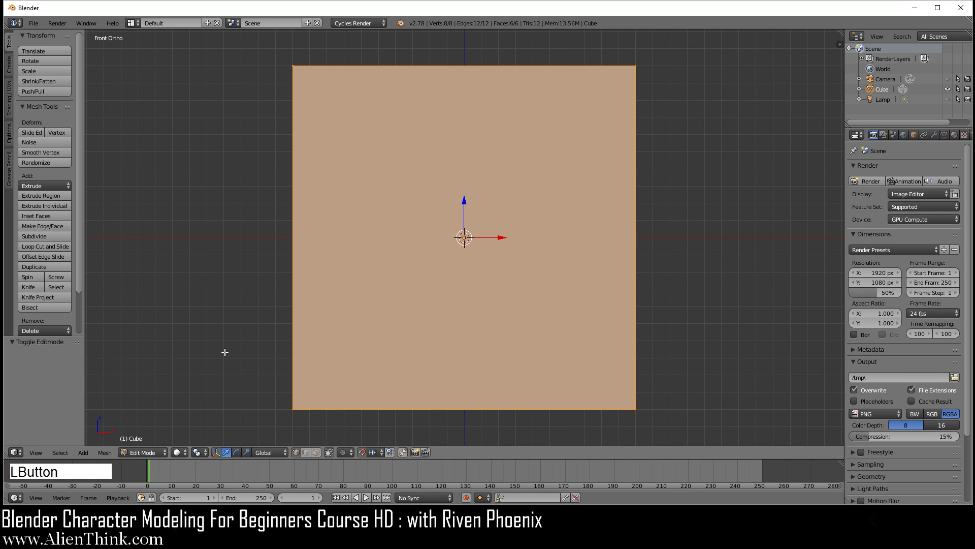
key(Tab)
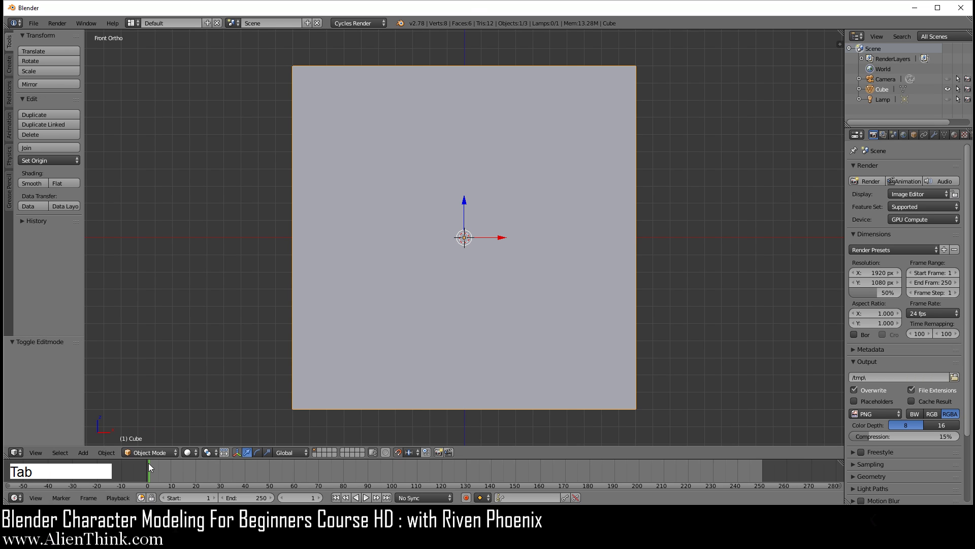
key(Tab)
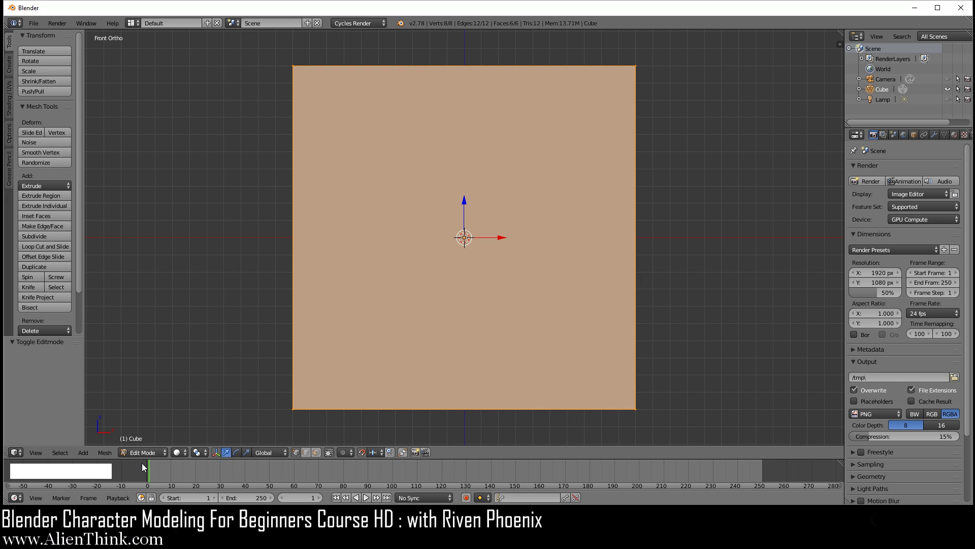
key(Tab)
click(152, 452)
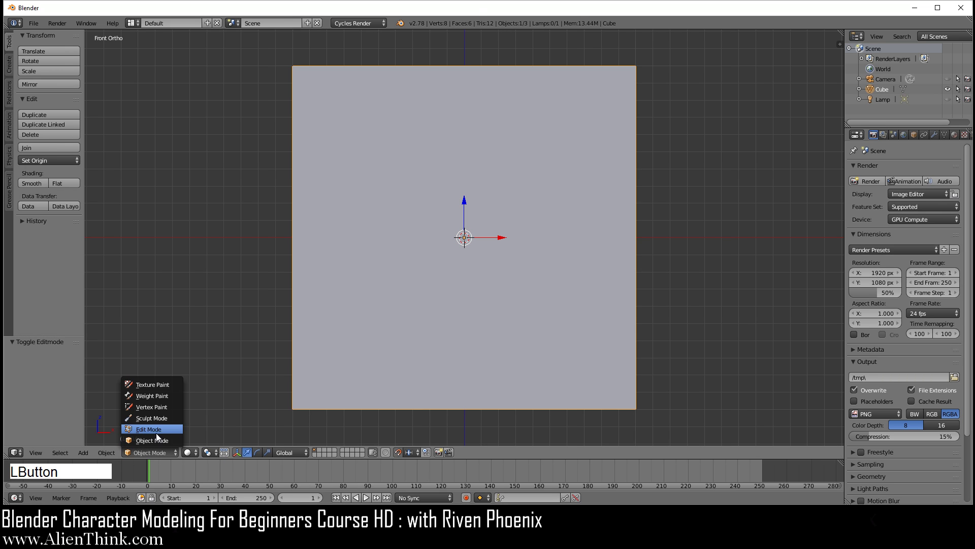
click(155, 430)
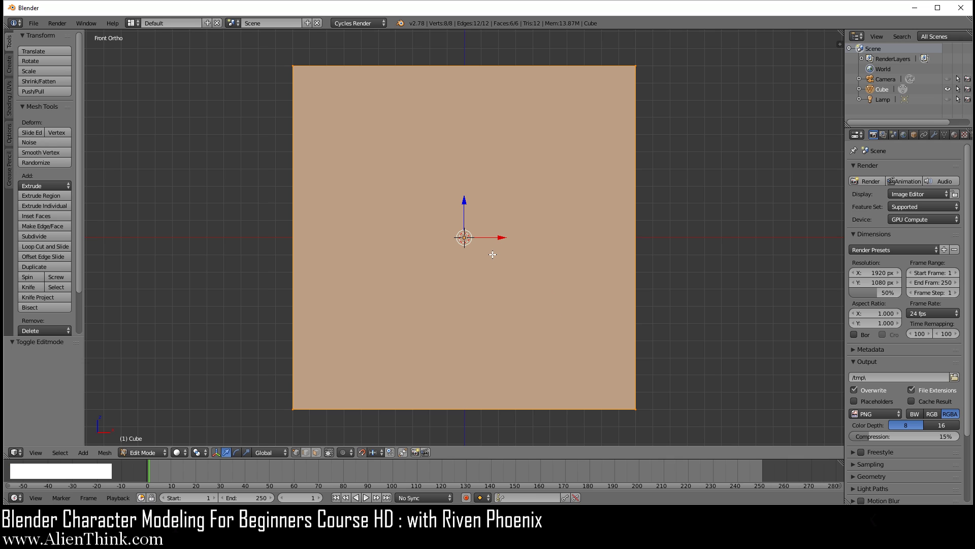
- Subdivide the whole cube mesh with one cut
key(w)
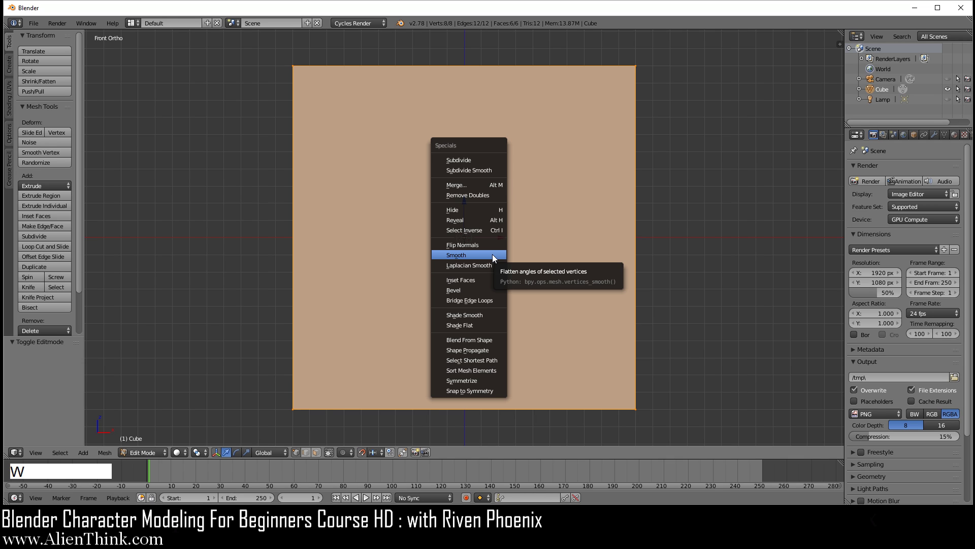
click(468, 160)
middle_drag(417, 185, 556, 275)
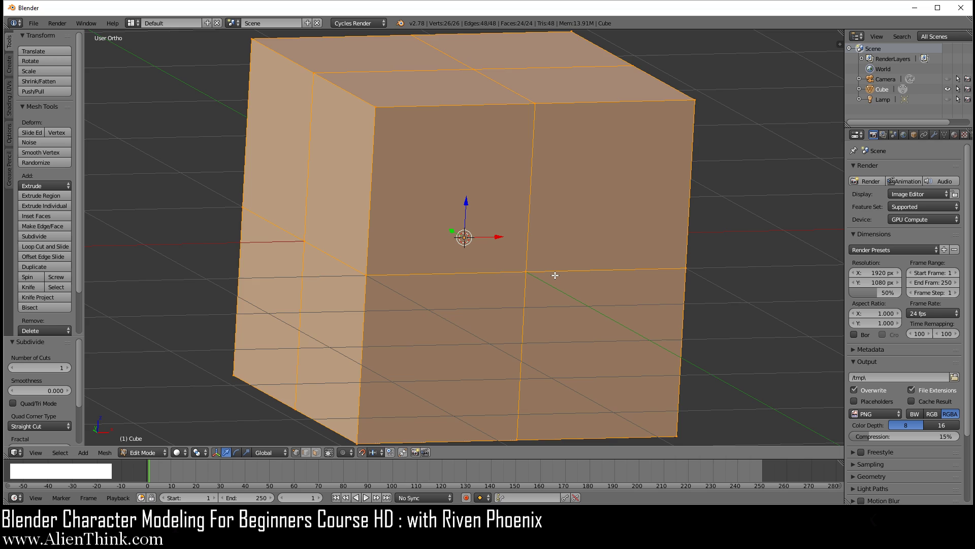
- Examine the new edges and faces on the subdivided cube from an angle at different zoom levels
scroll(555, 275, down, 2)
scroll(542, 264, up, 1)
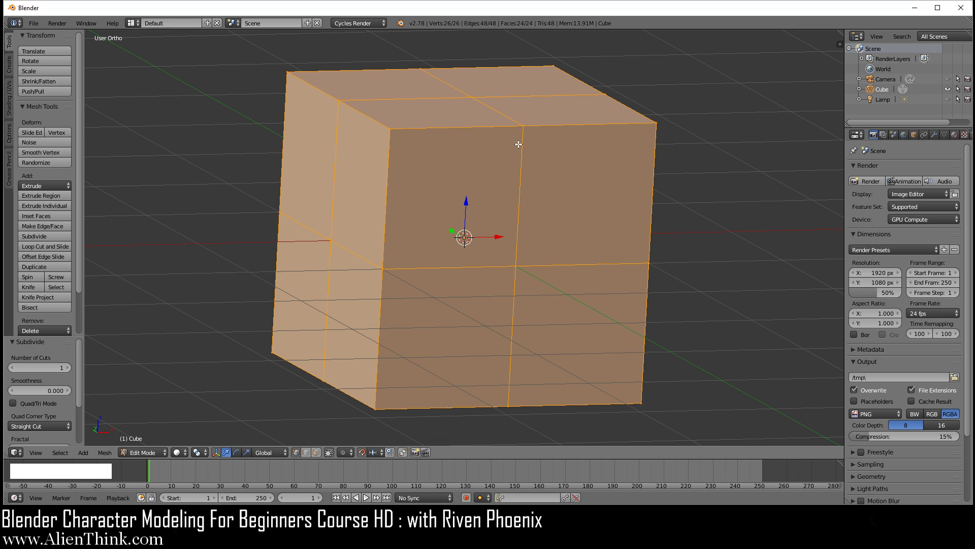
scroll(470, 250, up, 2)
scroll(469, 250, down, 3)
scroll(472, 252, up, 2)
scroll(479, 254, down, 1)
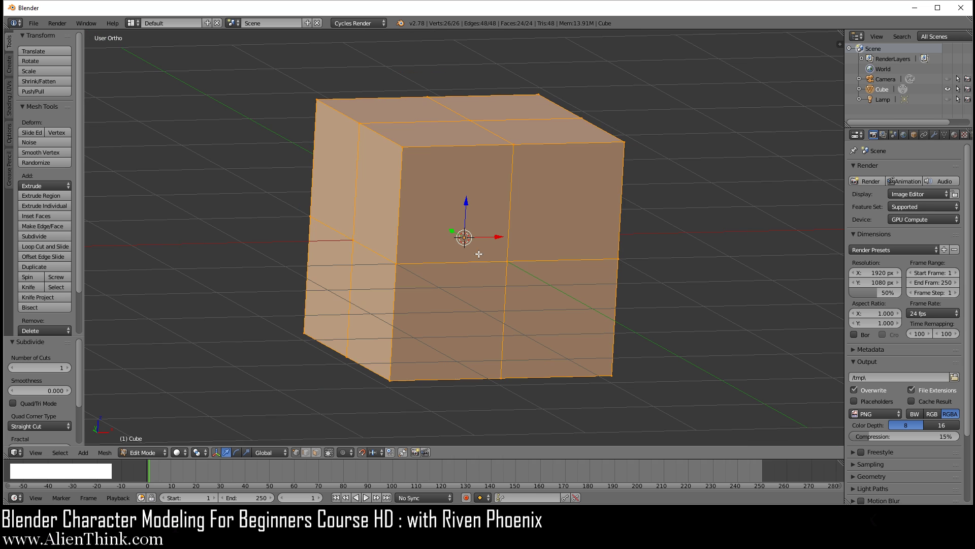
middle_drag(453, 201, 501, 303)
scroll(499, 263, up, 2)
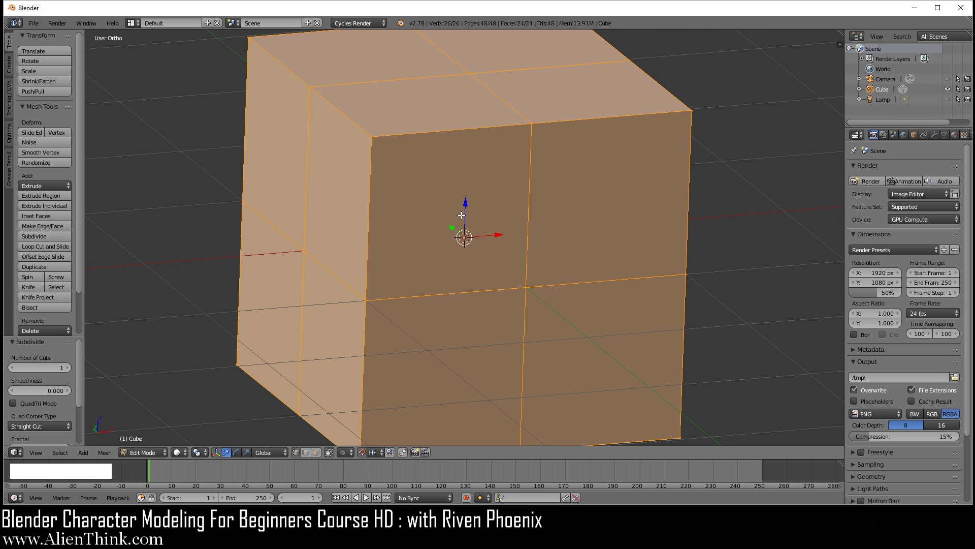
scroll(470, 209, down, 1)
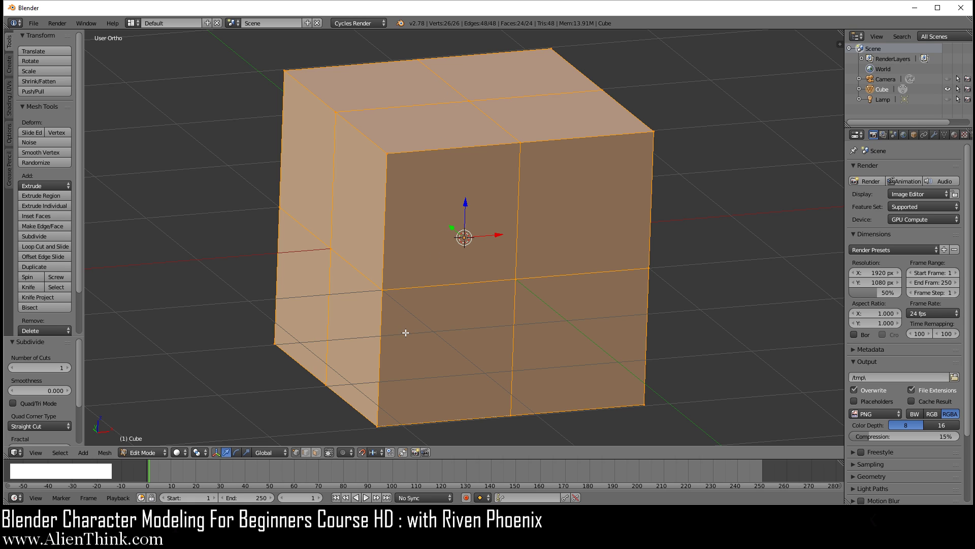
- Turn off limiting the selection to visible geometry and select the hidden centre vertex of the cube's +X face
click(330, 452)
right_click(597, 226)
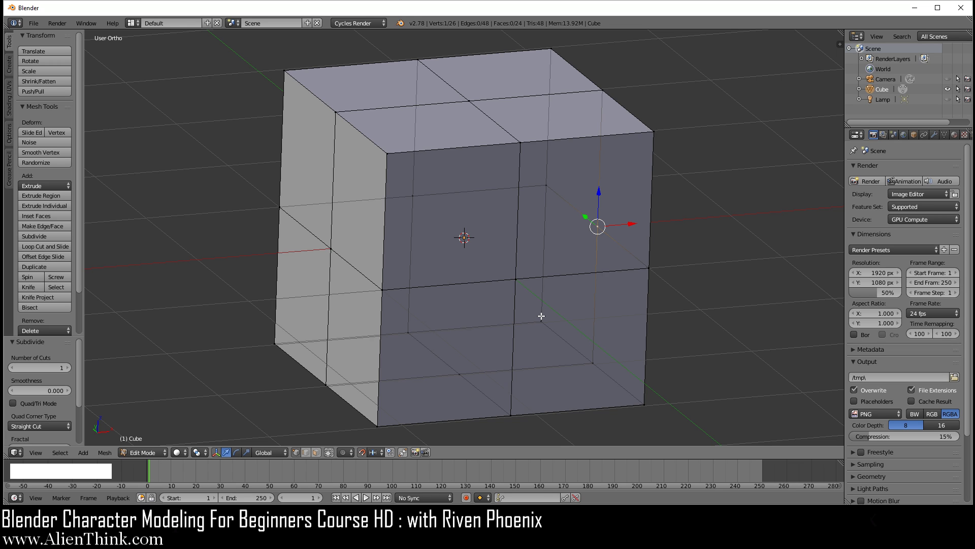
- Switch the viewport shading between wireframe and solid, ending in wireframe
key(z)
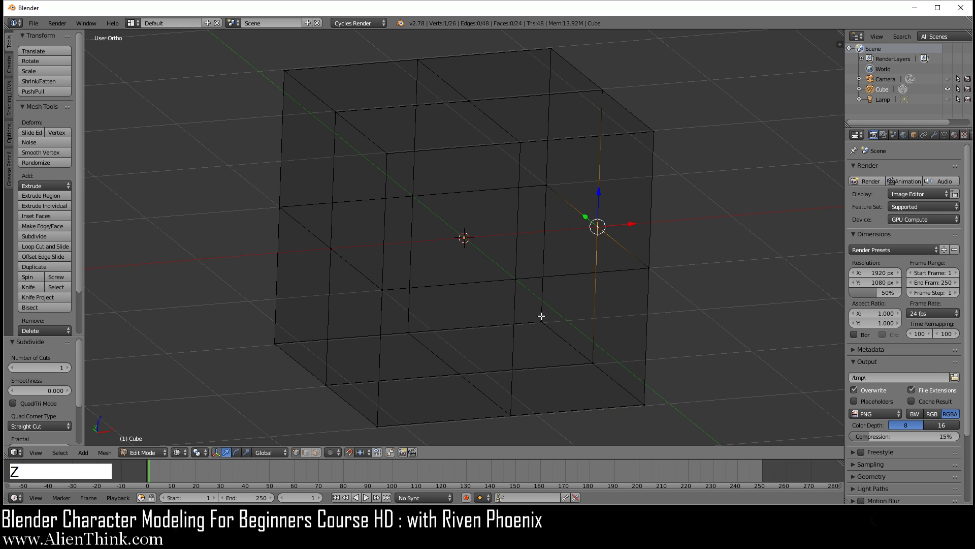
click(178, 452)
click(192, 417)
click(178, 453)
click(194, 430)
- Select several single vertices of the wireframe cube in turn, ending with the midpoint of the front face's top edge
right_click(547, 185)
right_click(603, 235)
right_click(545, 182)
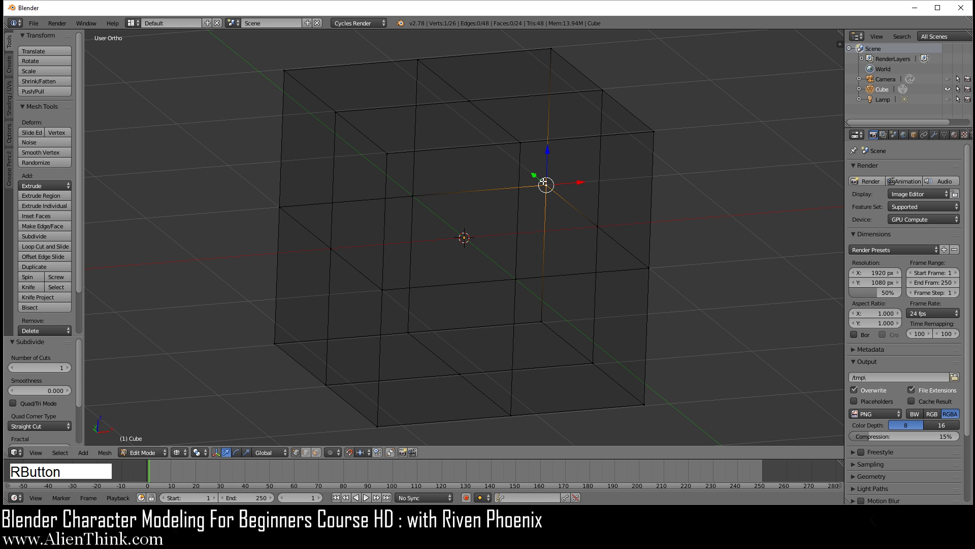
right_click(519, 143)
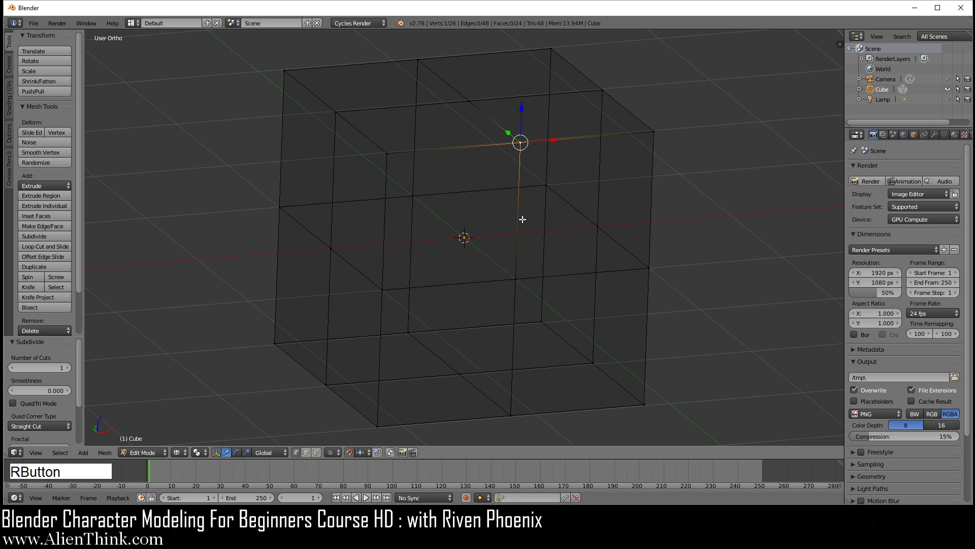
- Return the viewport to solid shading and toggle limiting the selection to visible geometry on and off, ending with it off
click(177, 452)
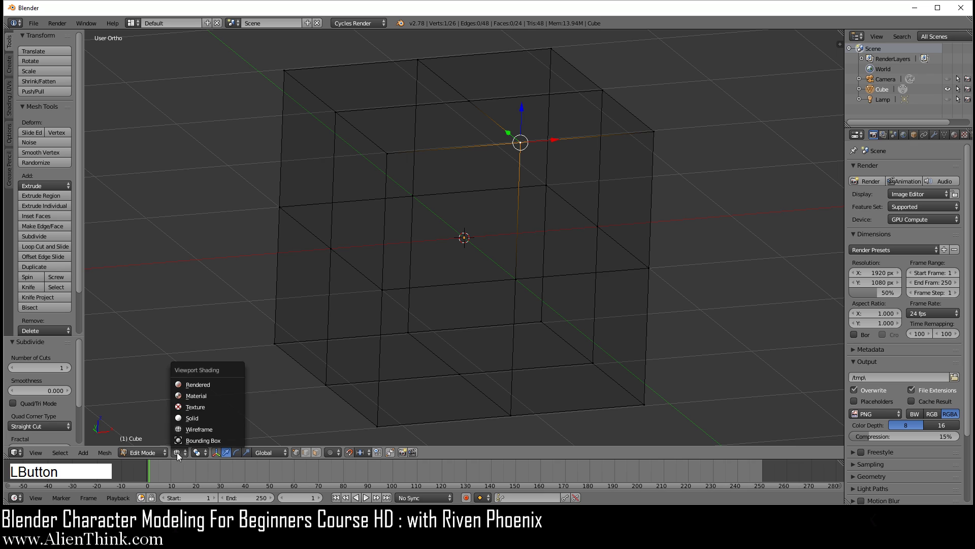
click(186, 419)
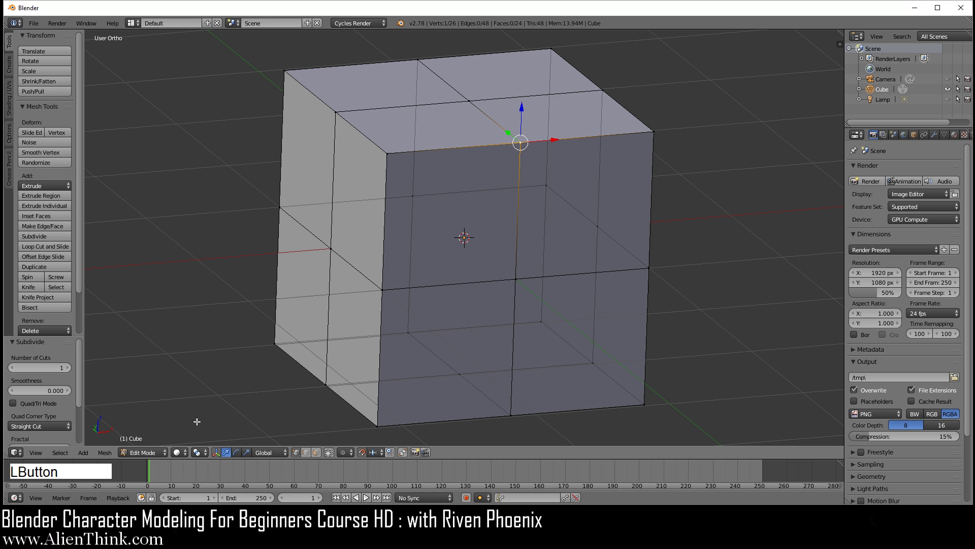
click(330, 453)
click(330, 452)
click(328, 453)
click(328, 453)
- Show the cube from the front, toggle between selecting all and no vertices, and leave everything deselected
key(KP_1)
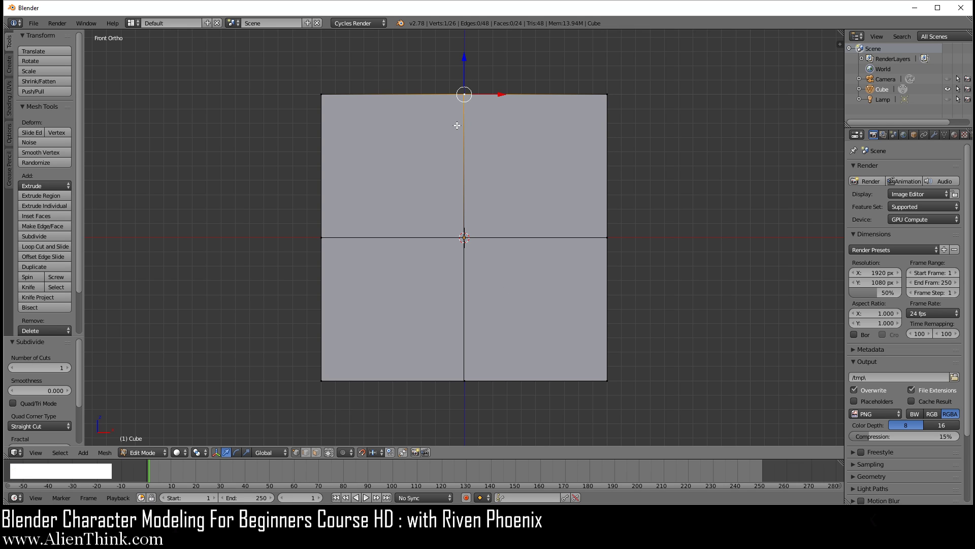
key(a)
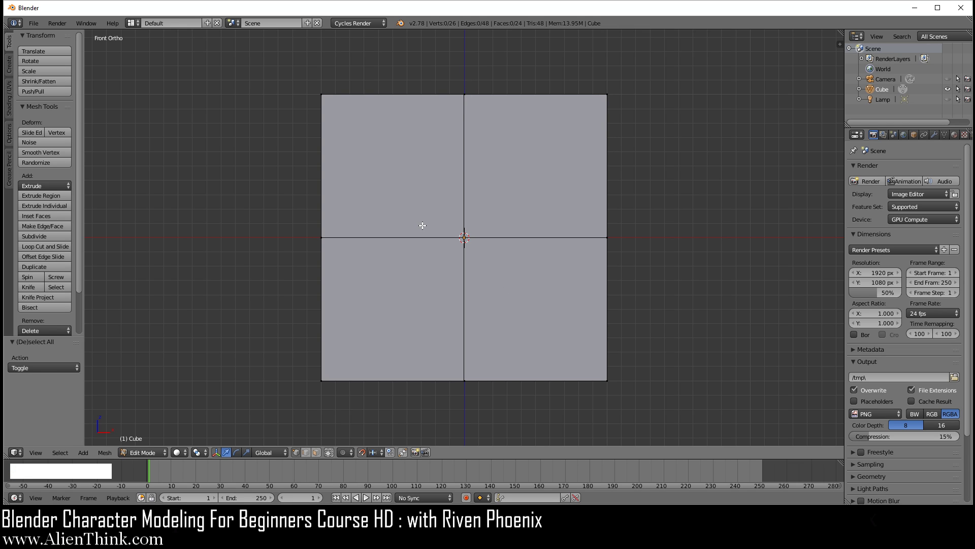
key(a)
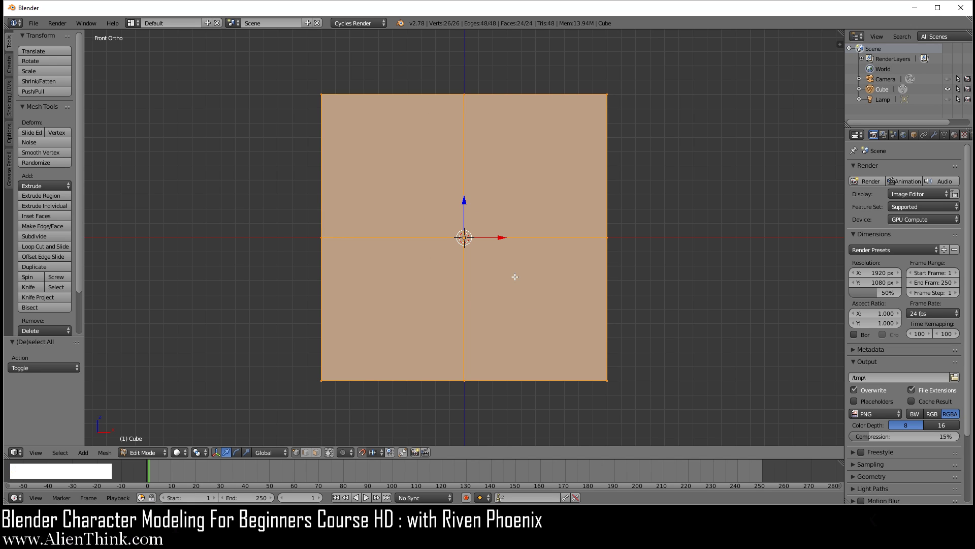
key(a)
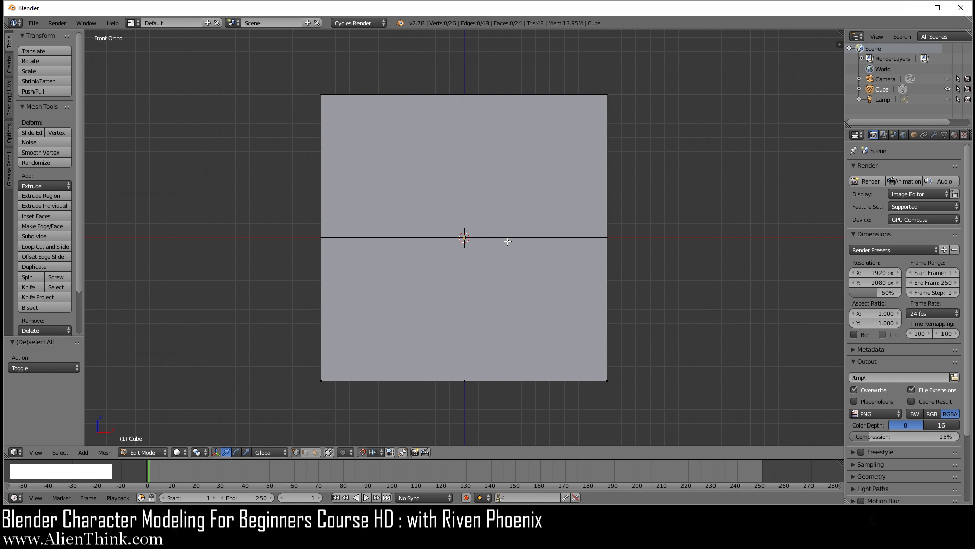
- Select the vertex midway up the cube's -X side in front view and move it -0.3 along X
right_click(321, 238)
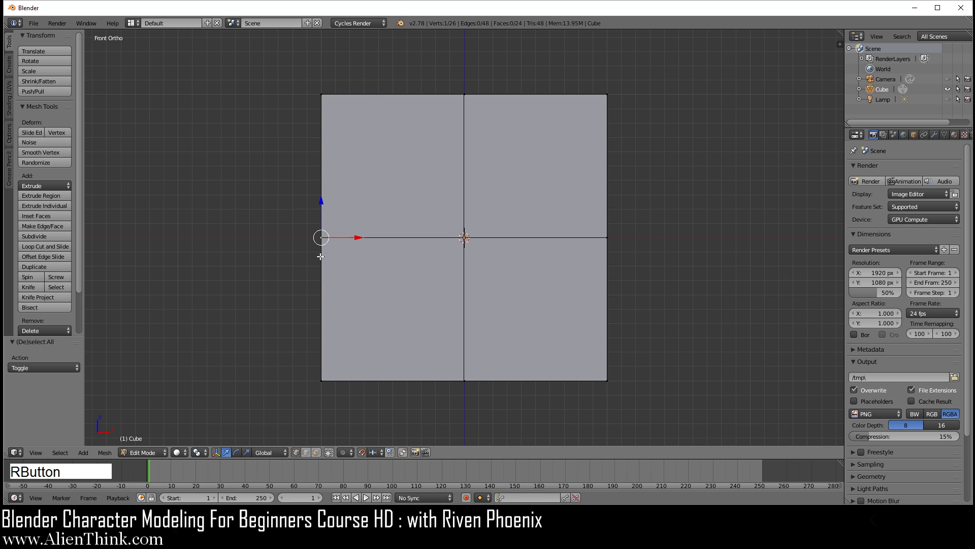
right_click(321, 237)
click(359, 237)
drag(359, 236, 316, 237)
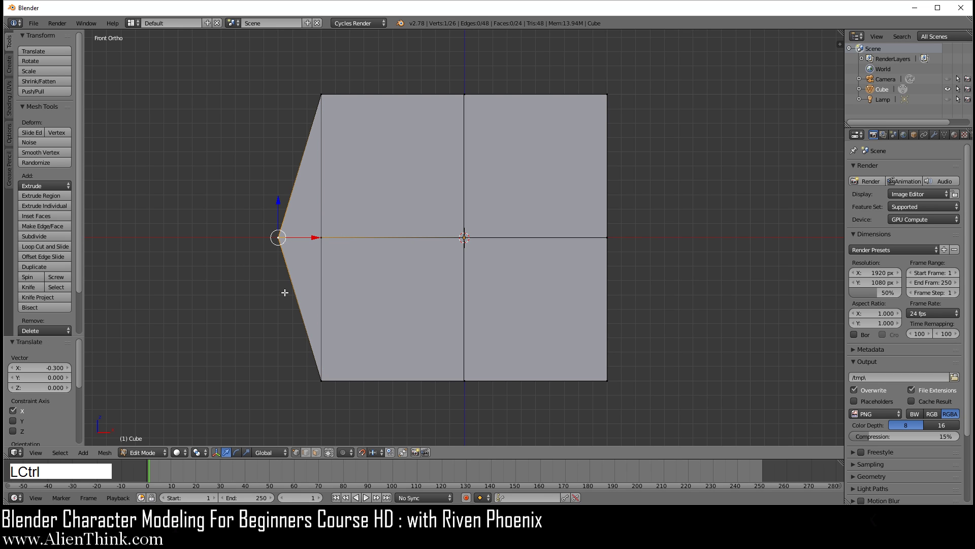
- Undo the vertex move, redo it, undo it again, and deselect everything
key(ctrl+z)
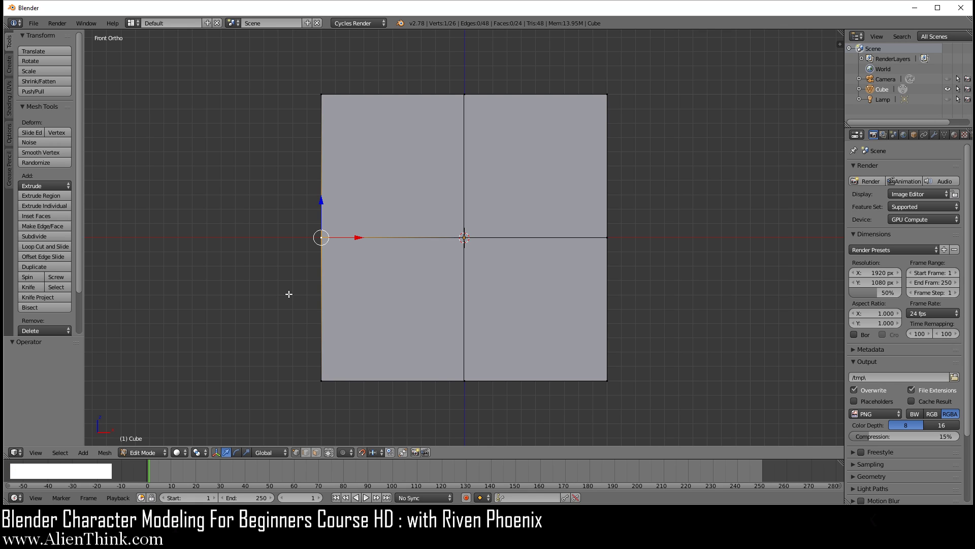
key(ctrl+shift+z)
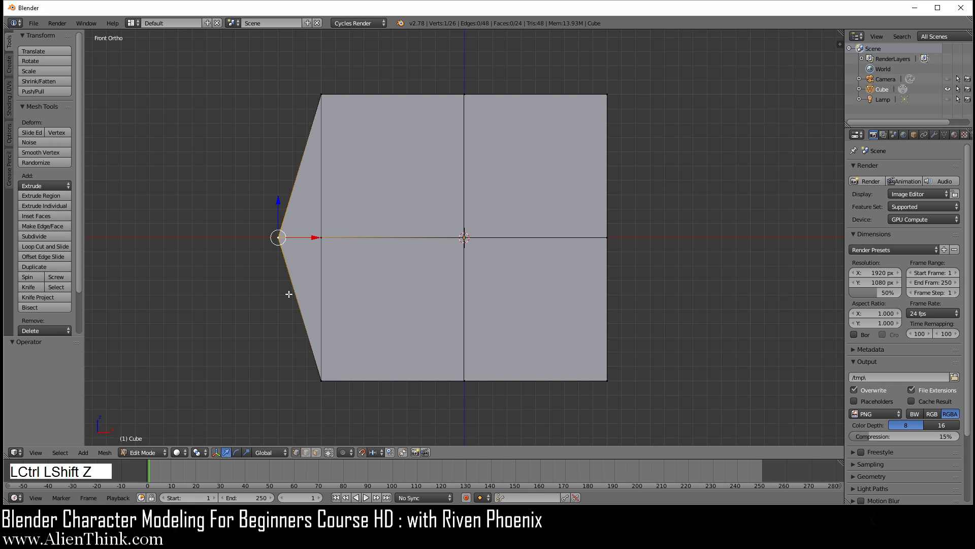
key(ctrl+z)
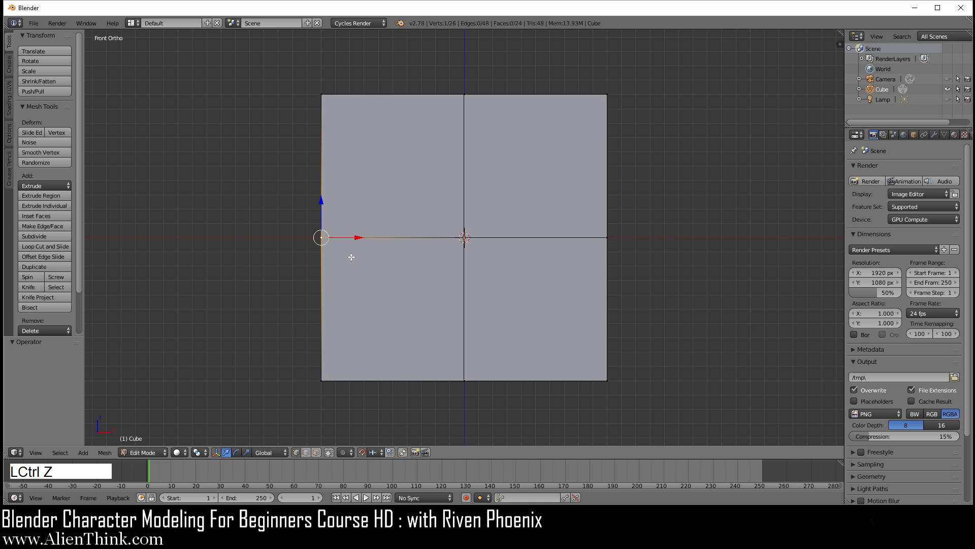
key(a)
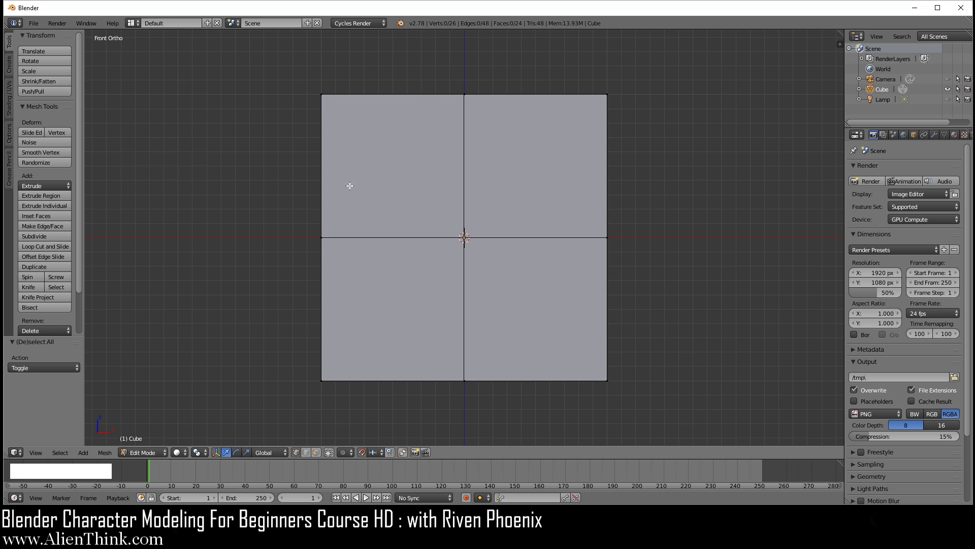
- Select the front top corner vertex on the cube's -X side, check it from an angle and return to front view
middle_drag(333, 212, 355, 223)
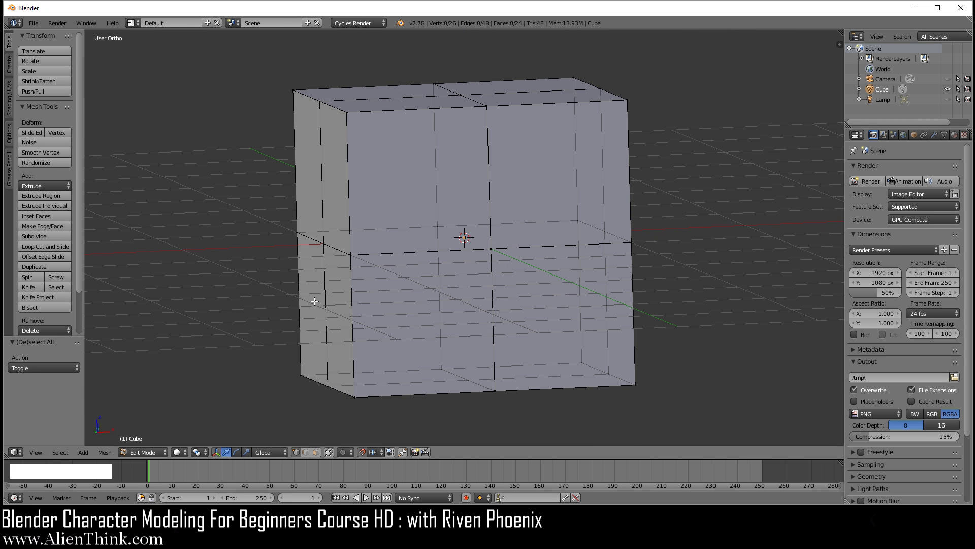
key(KP_1)
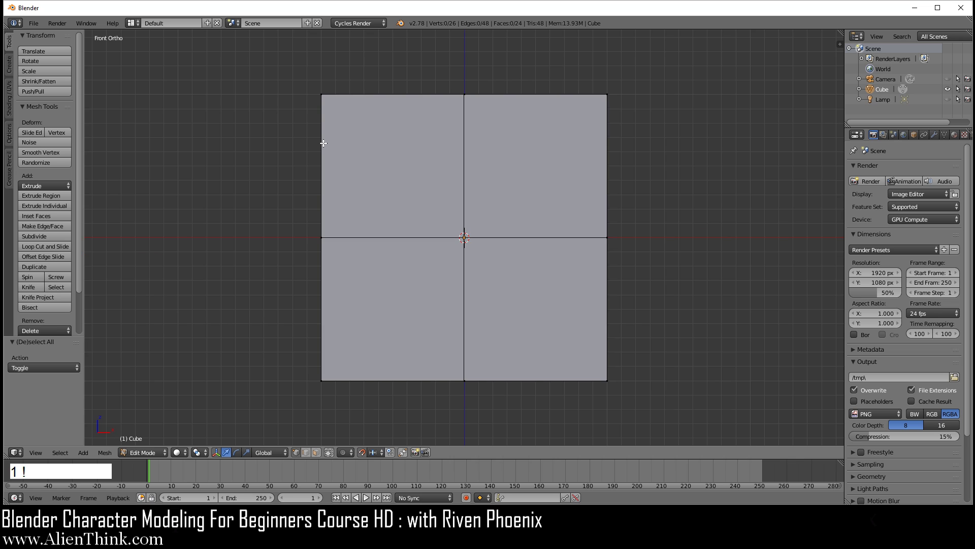
right_click(321, 94)
middle_drag(327, 164, 349, 178)
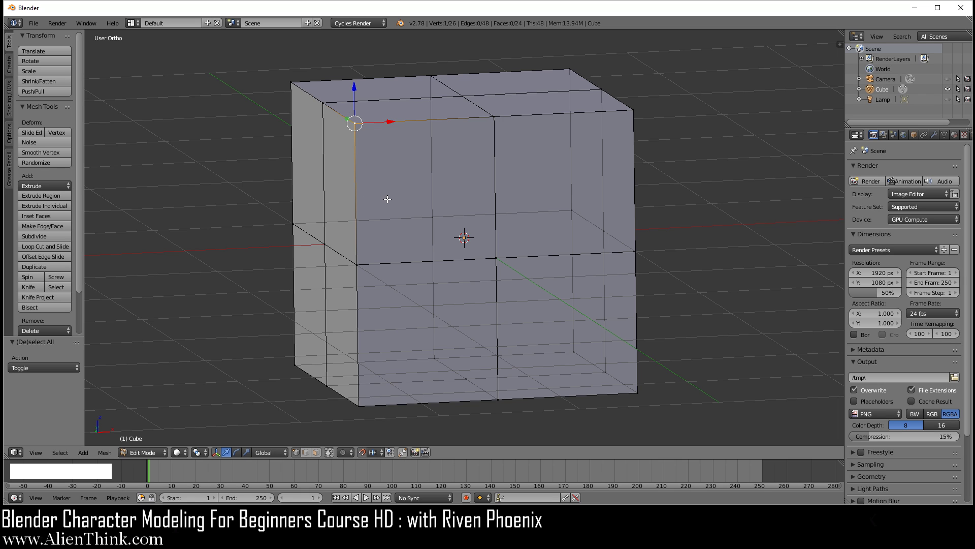
key(KP_1)
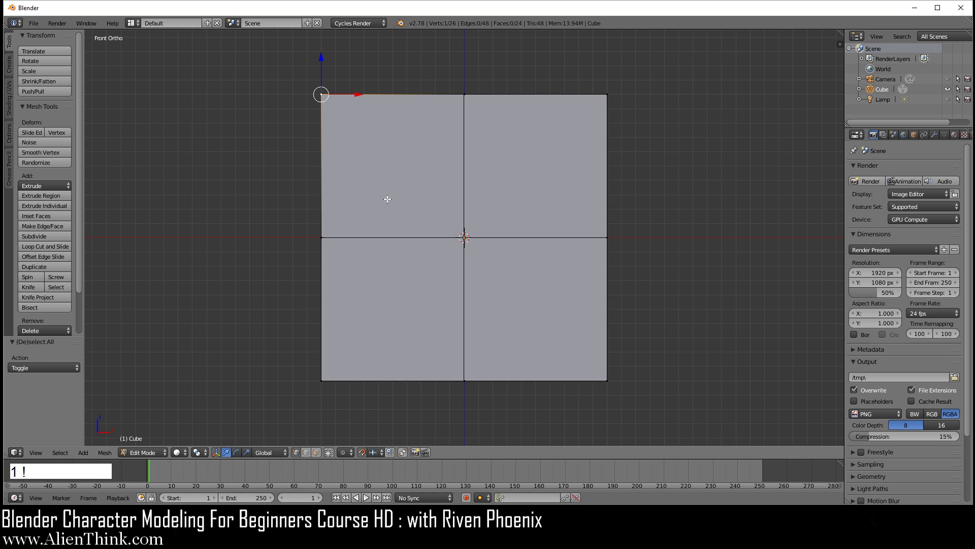
- Circle-select every vertex on the cube's -X side in front view and delete those vertices to leave only the +X half
key(c)
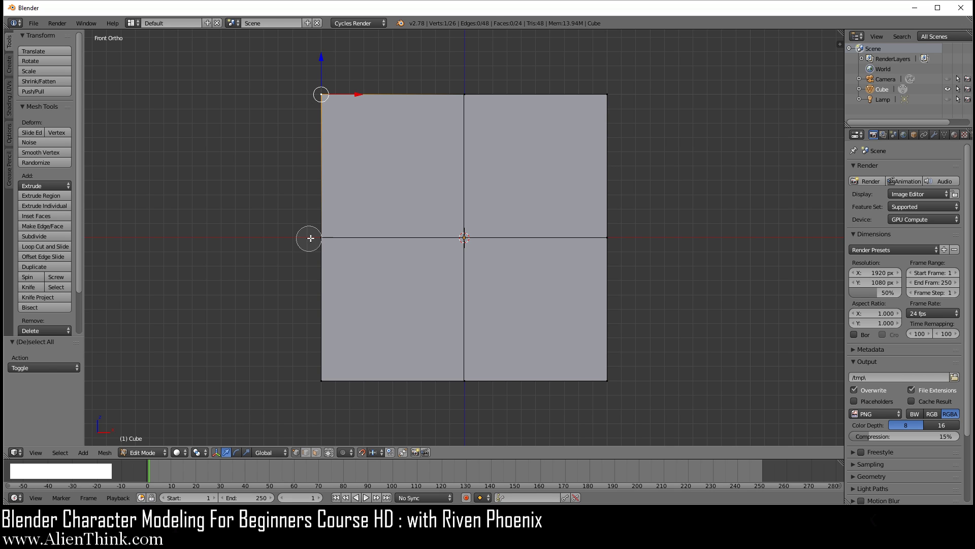
scroll(277, 203, down, 5)
scroll(250, 198, up, 4)
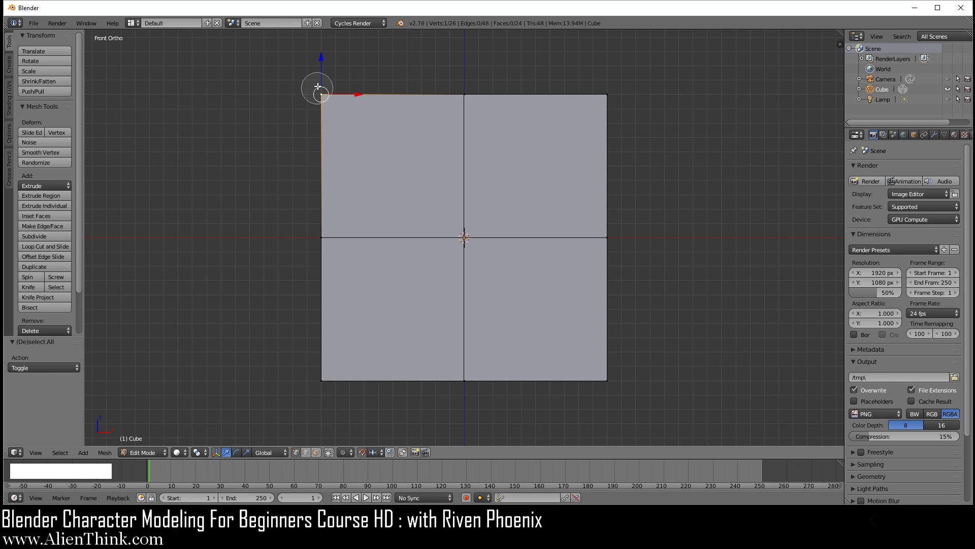
mouse_move(320, 93)
mouse_down()
mouse_move(322, 331)
mouse_move(311, 376)
mouse_up()
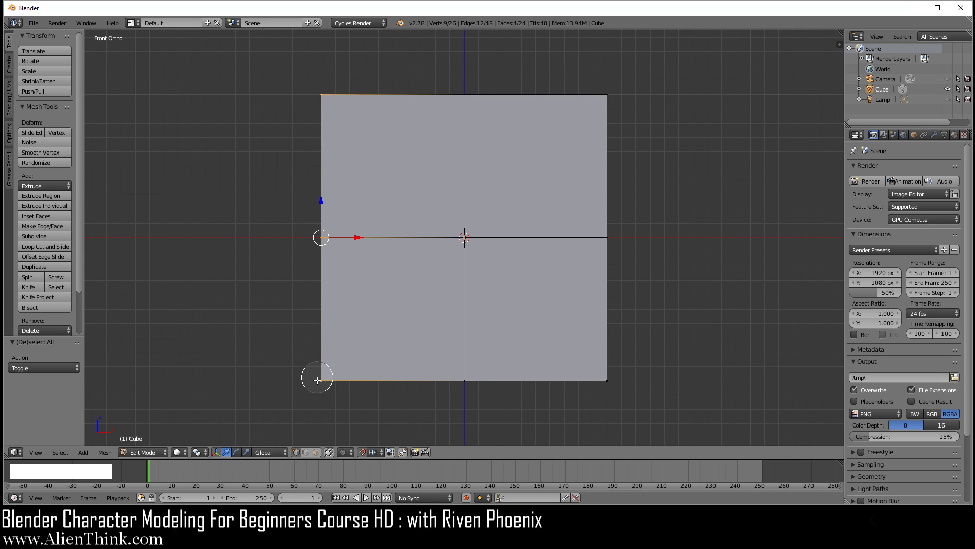
right_click(233, 193)
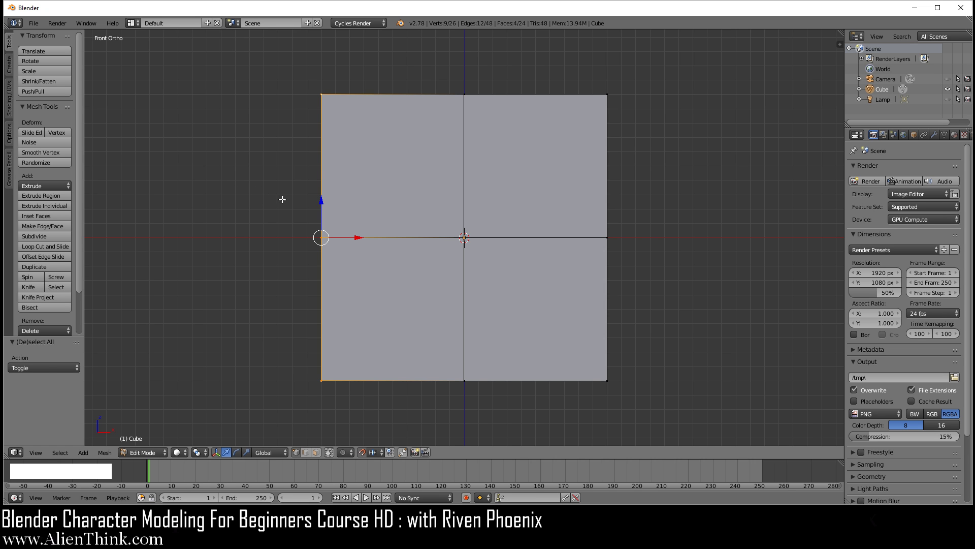
middle_drag(267, 159, 313, 187)
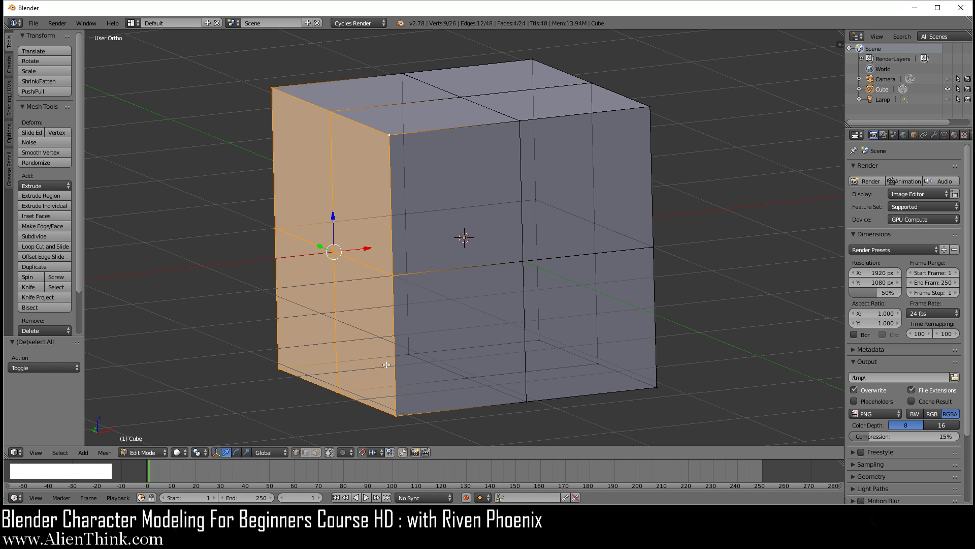
key(KP_1)
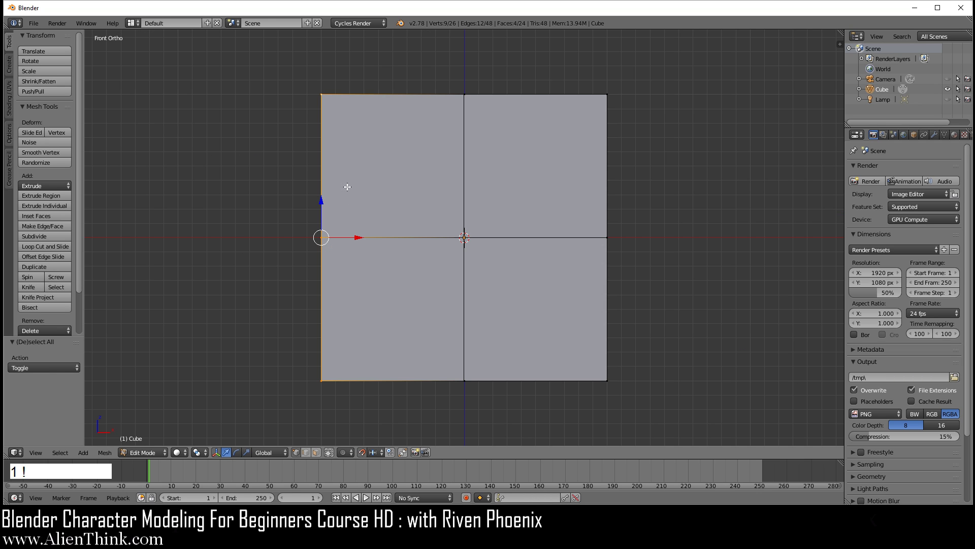
key(x)
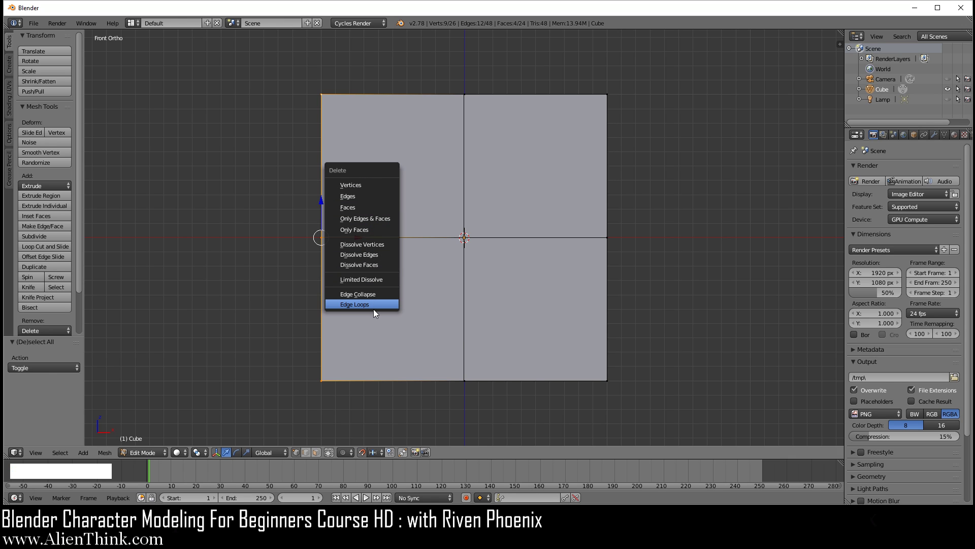
click(365, 184)
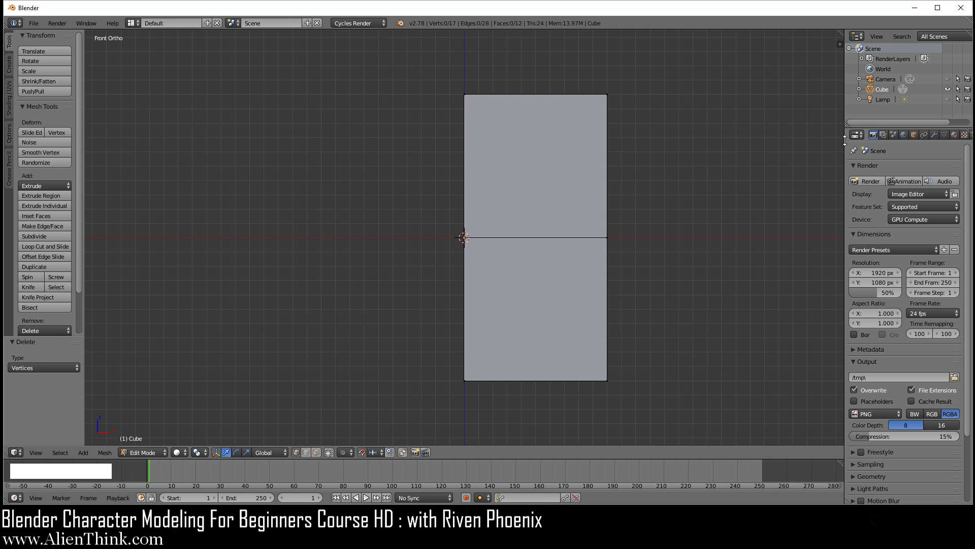
- Add a Mirror modifier on the X axis to the half cube, enabling Clipping and the editing cage on the modifier result
mouse_move(844, 149)
mouse_down()
mouse_move(792, 152)
mouse_move(850, 157)
mouse_up()
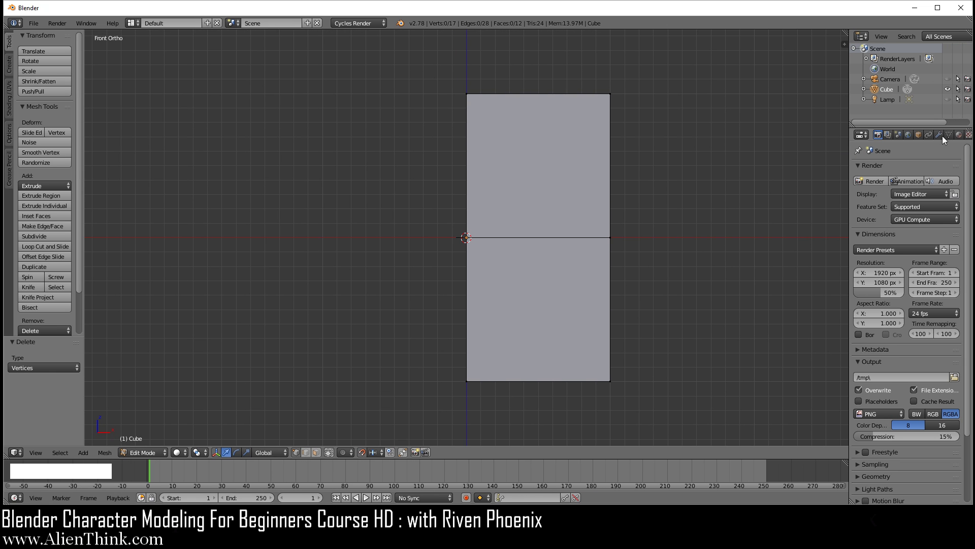
middle_drag(946, 136, 971, 136)
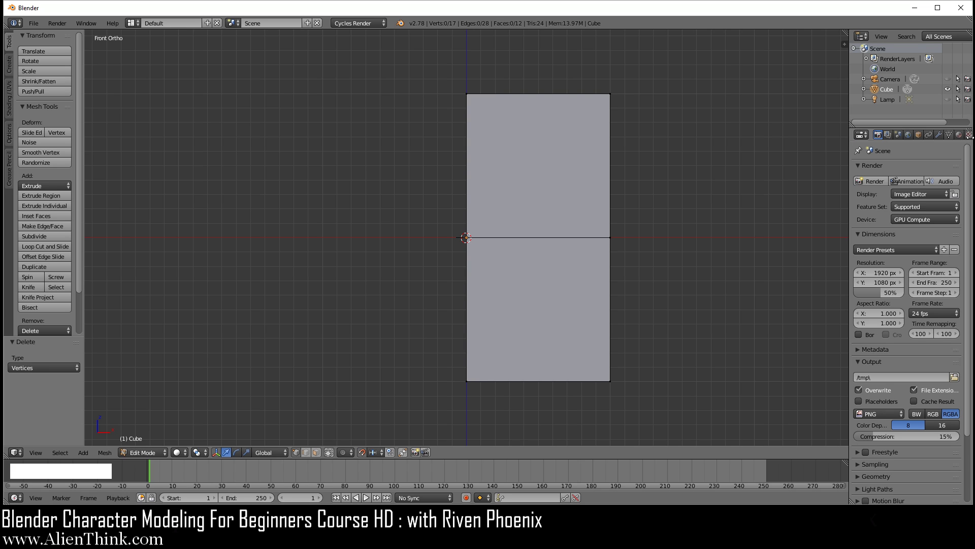
click(939, 135)
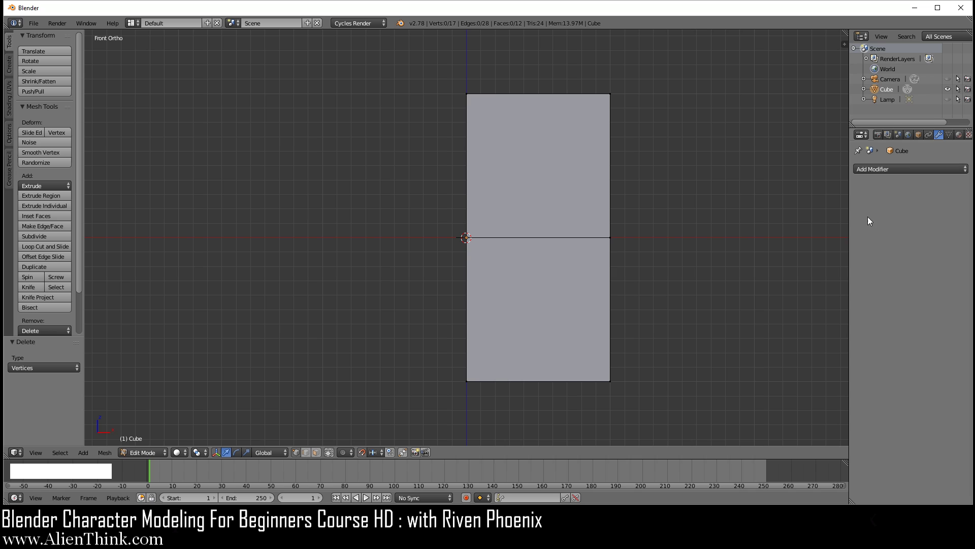
click(904, 171)
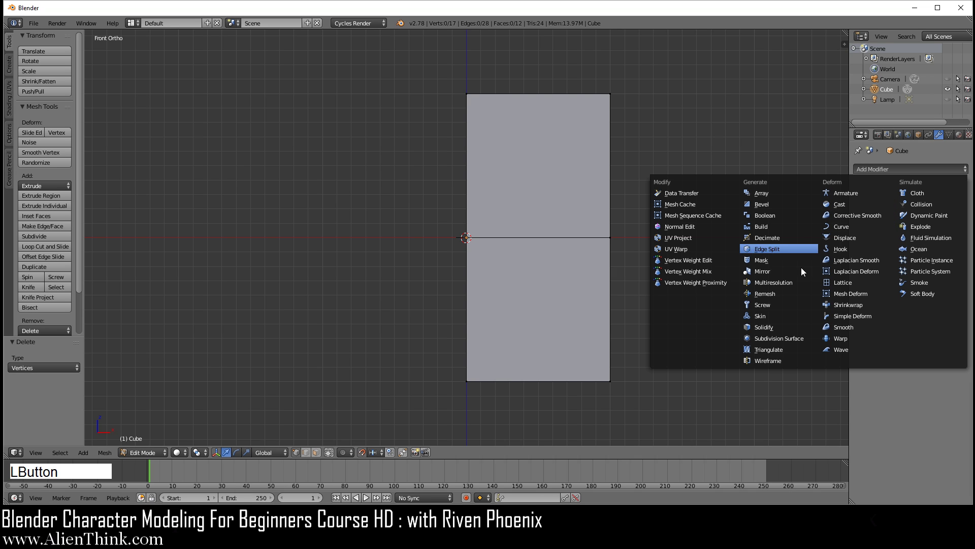
click(772, 270)
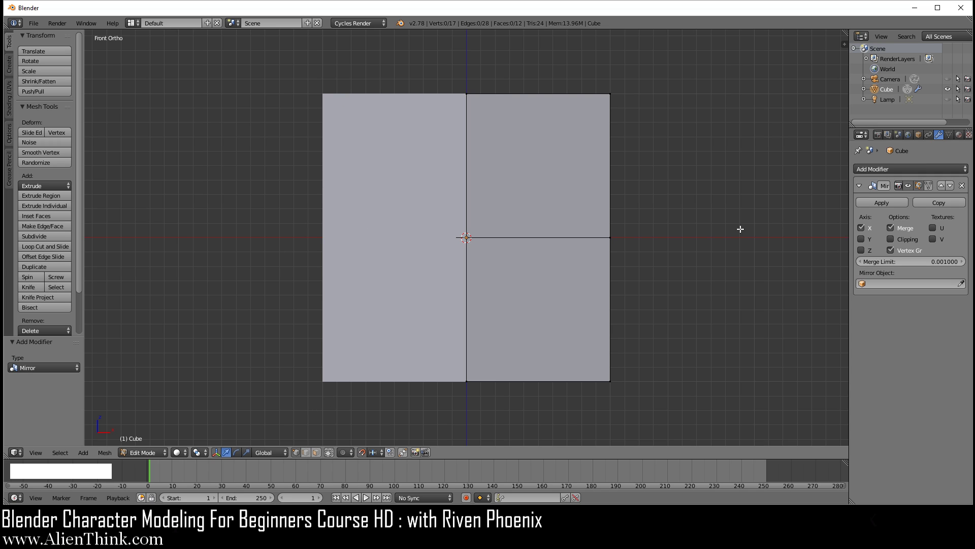
click(906, 239)
click(929, 185)
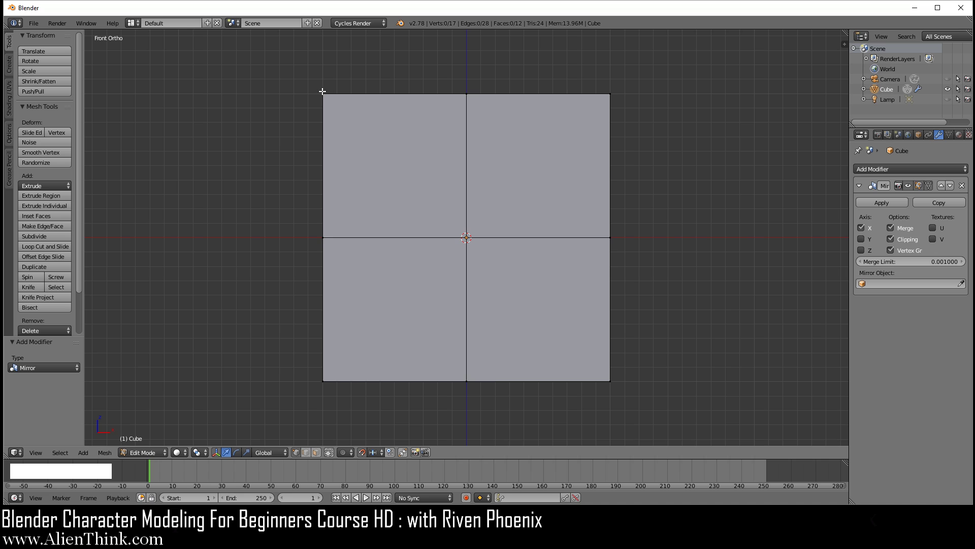
- Try moving the top corner vertex through the mirrored -X half, cancel the move and deselect everything
right_drag(321, 93, 376, 176)
right_click(375, 173)
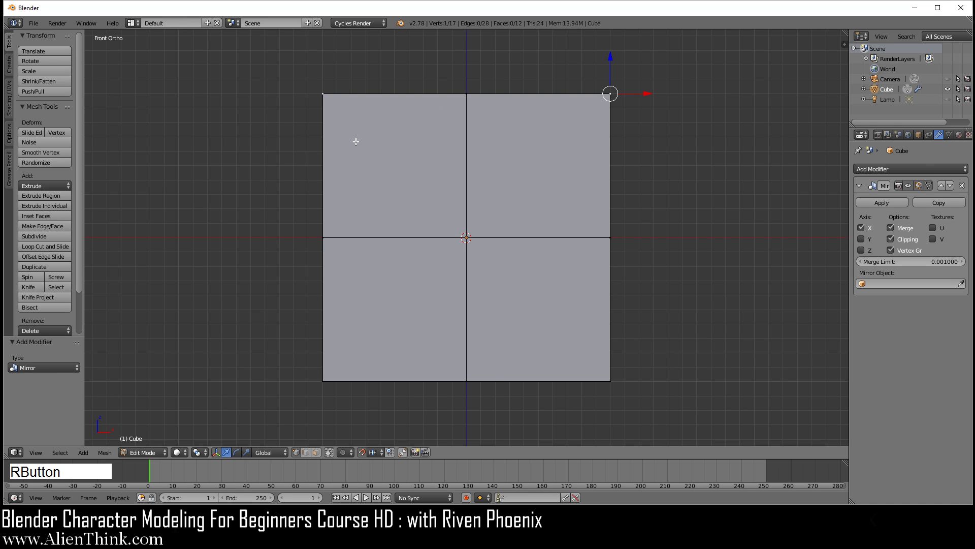
key(a)
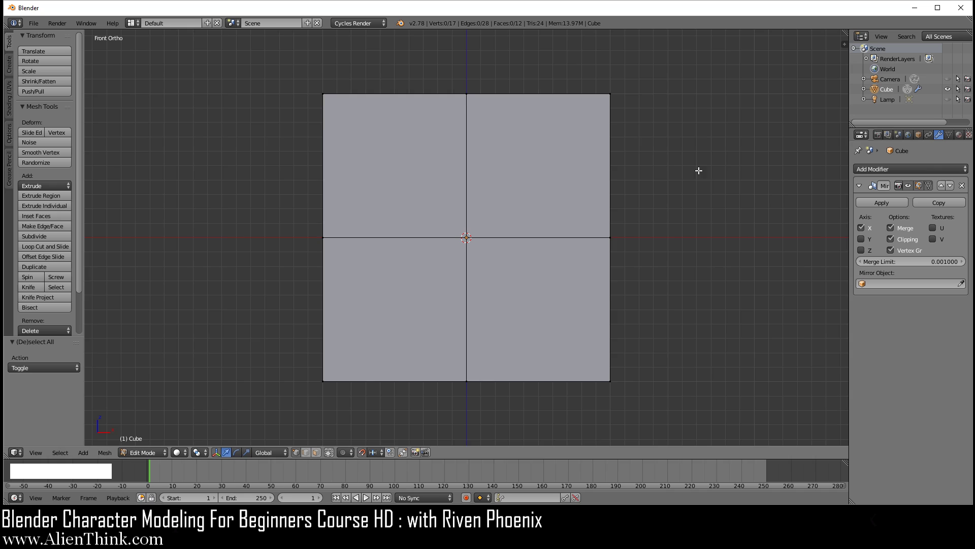
- Add a Subdivision Surface modifier to the mirrored cube and set its View subdivisions to 2
scroll(665, 148, down, 1)
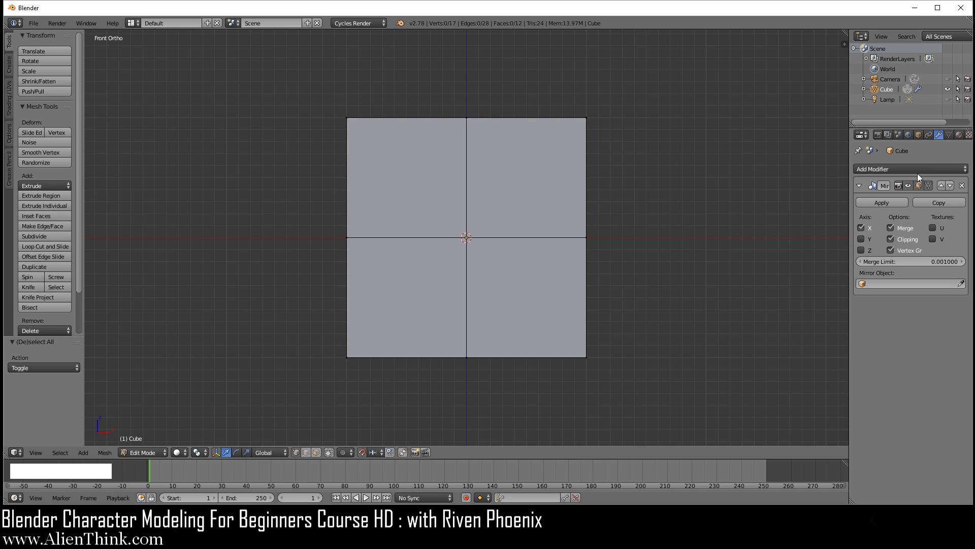
click(913, 169)
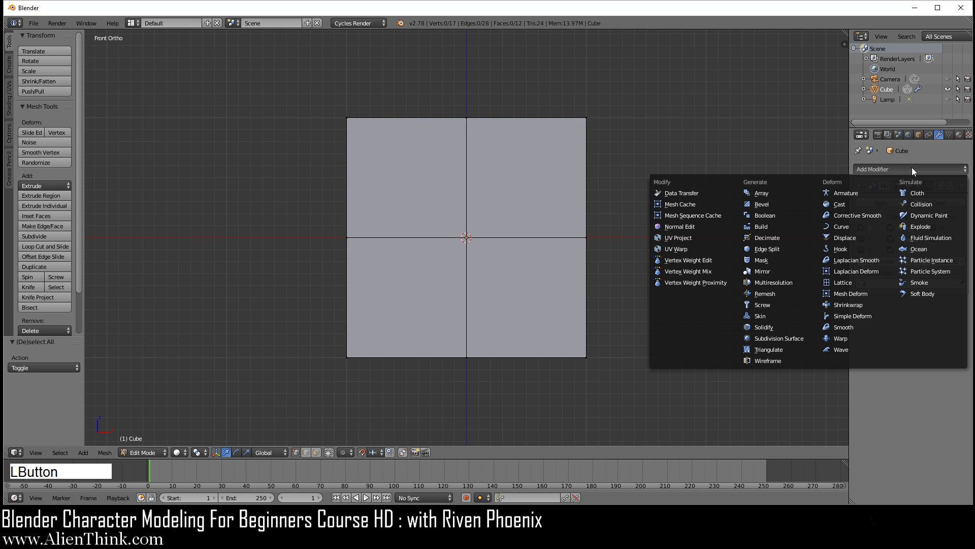
click(788, 336)
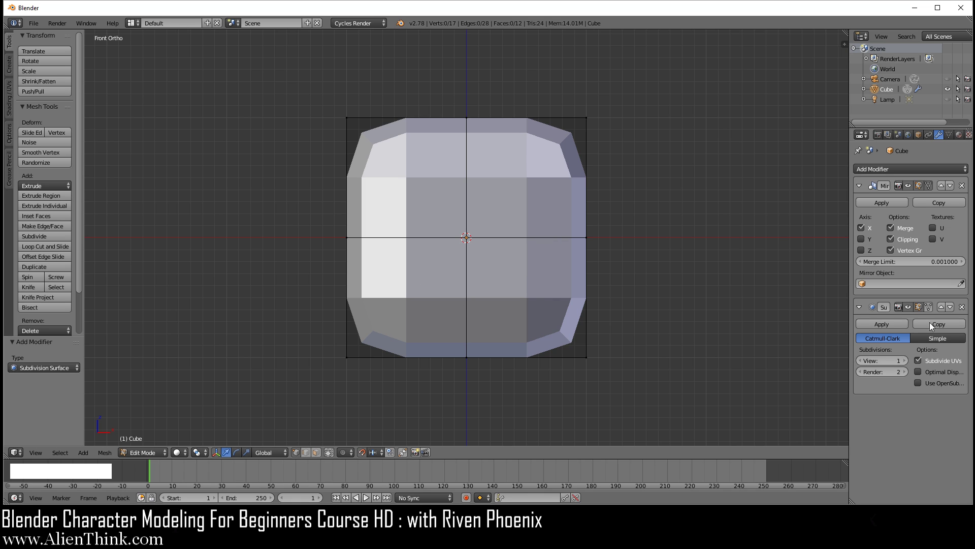
click(906, 360)
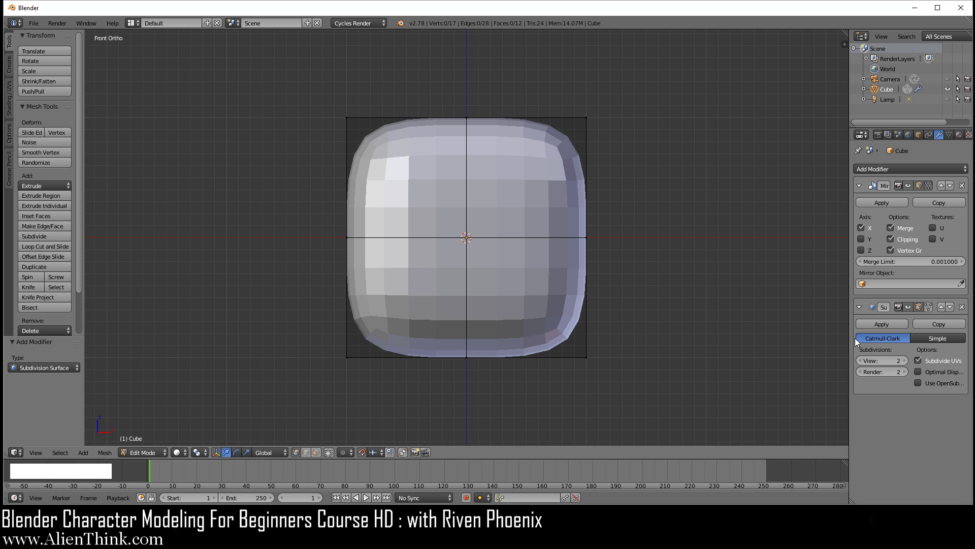
- Try the Subdivision Surface editing cage by moving the top +X corner vertex, cancel the move, deselect everything and turn the cage off again
click(930, 307)
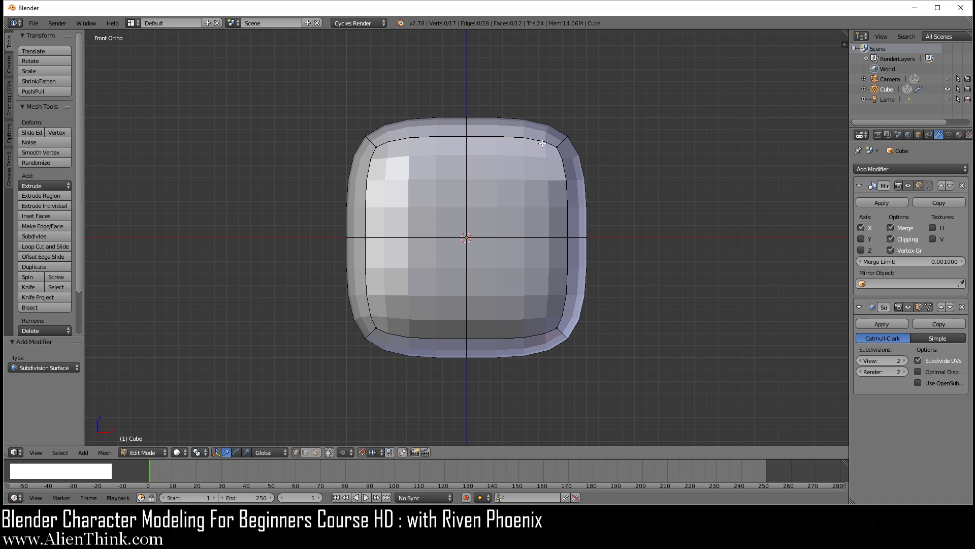
right_click(558, 147)
key(g)
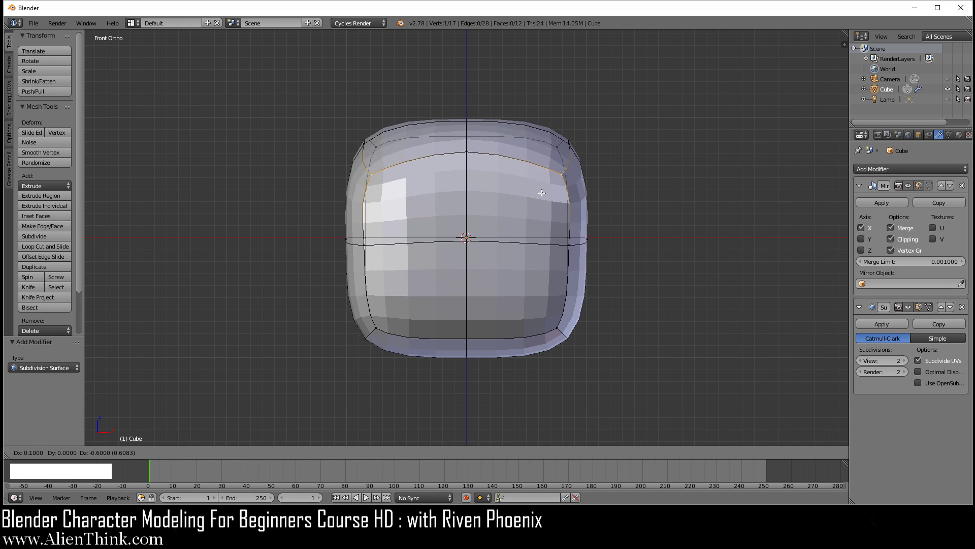
right_click(740, 197)
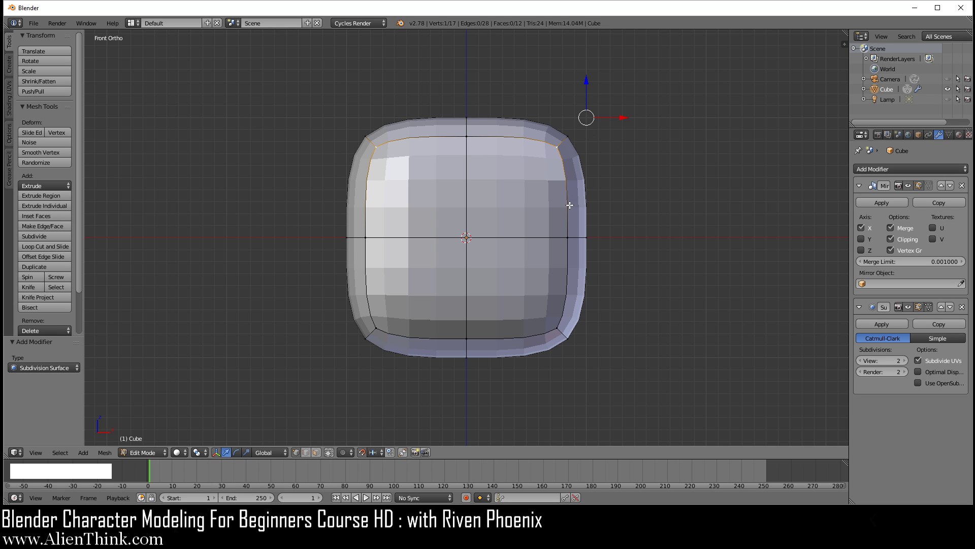
key(a)
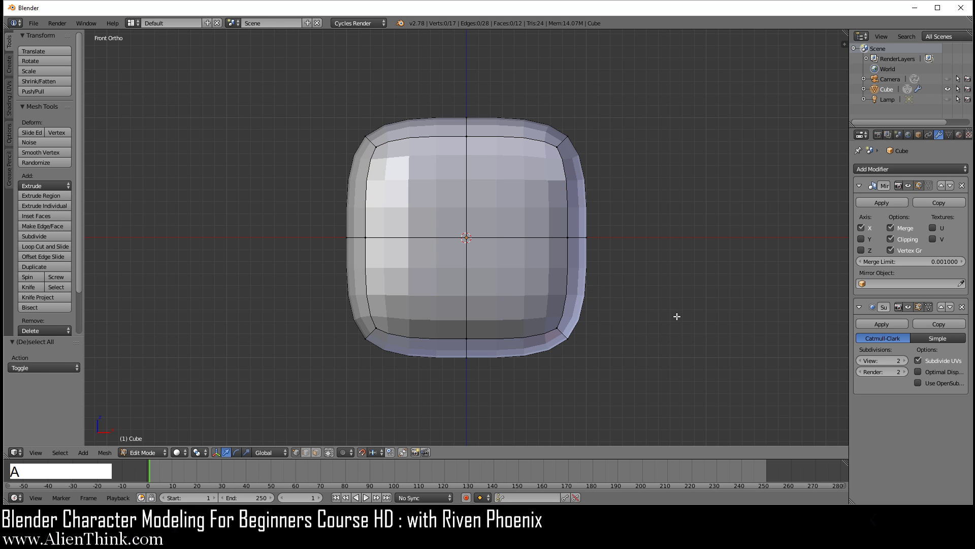
click(929, 307)
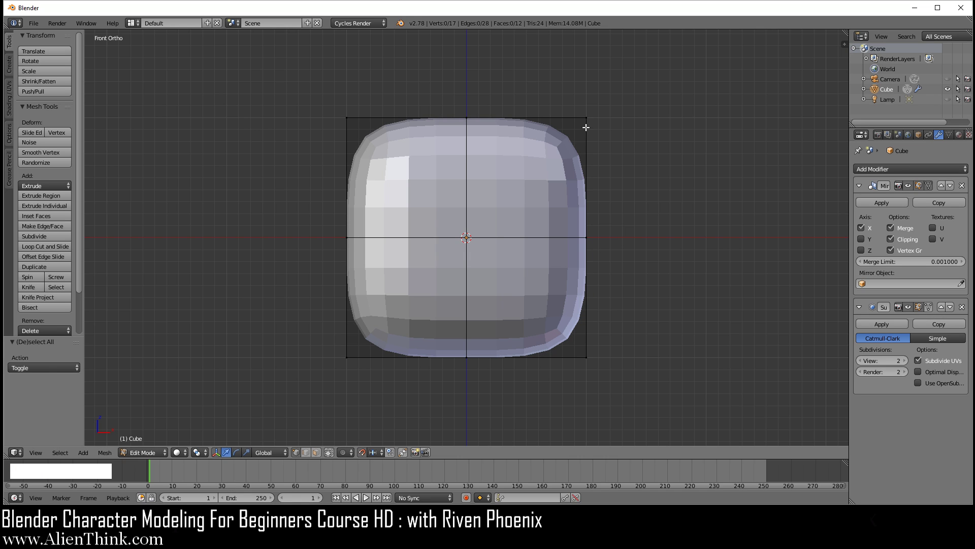
- Apply smooth shading to the cube in Object Mode and return to Edit Mode with nothing selected
click(144, 452)
click(153, 440)
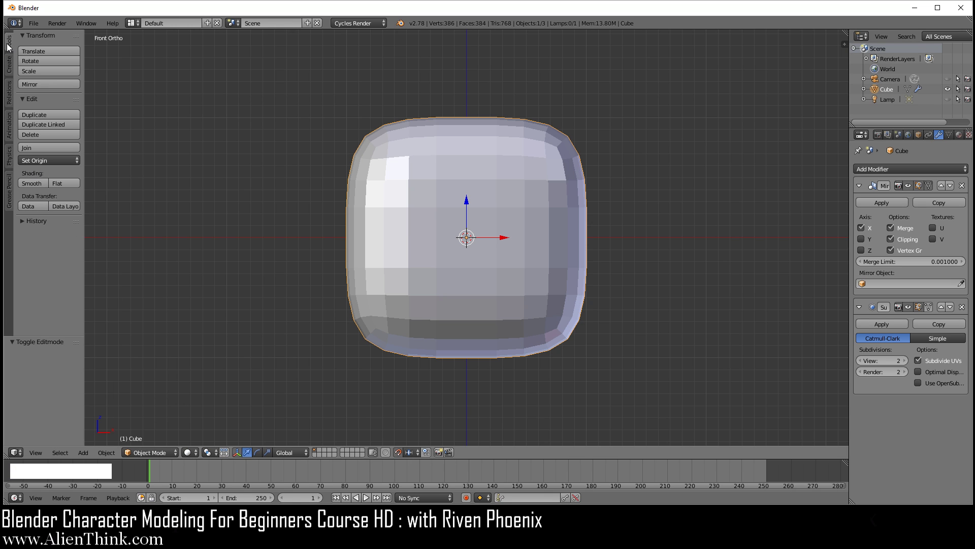
click(33, 184)
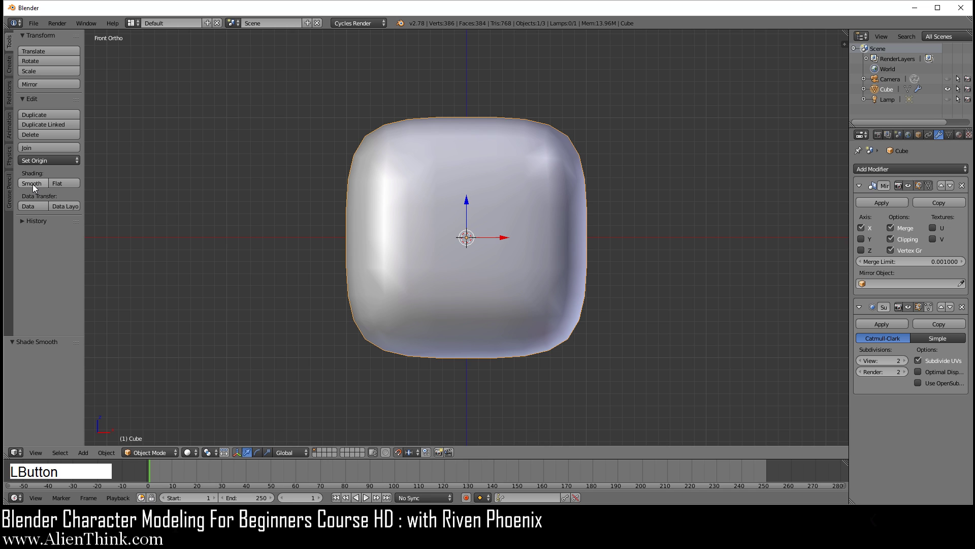
click(158, 452)
click(166, 434)
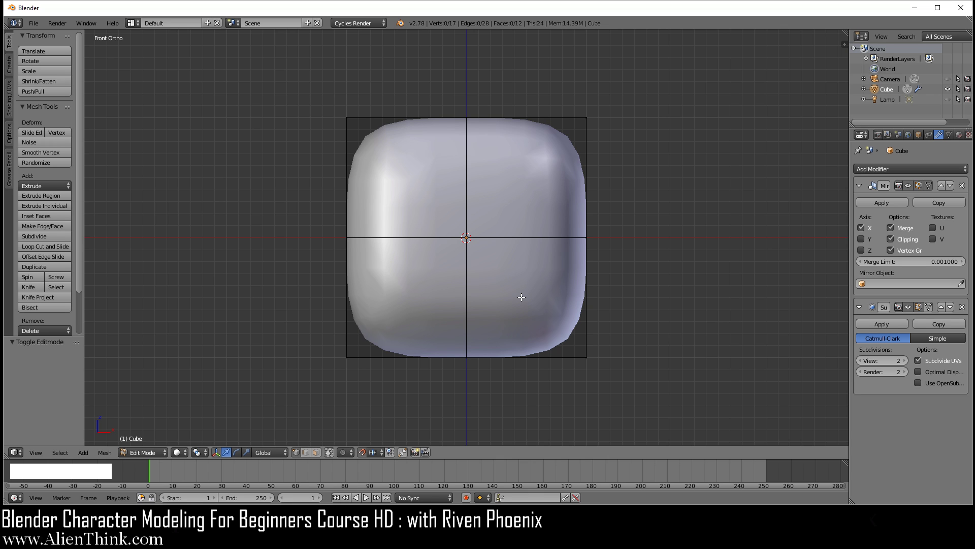
key(a)
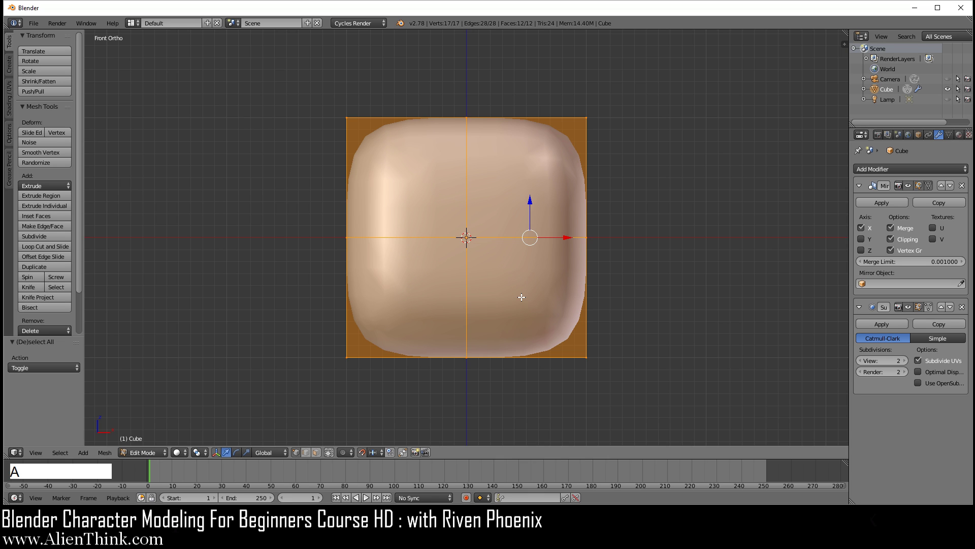
key(a)
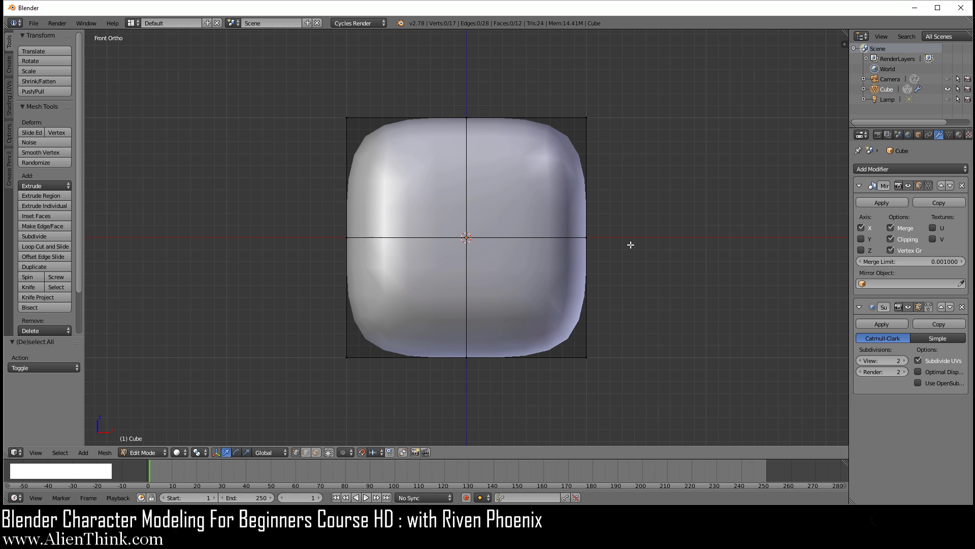
- Circle-select the front and back vertices on the cube's +X side, check the selection from an angle and return to front view
key(c)
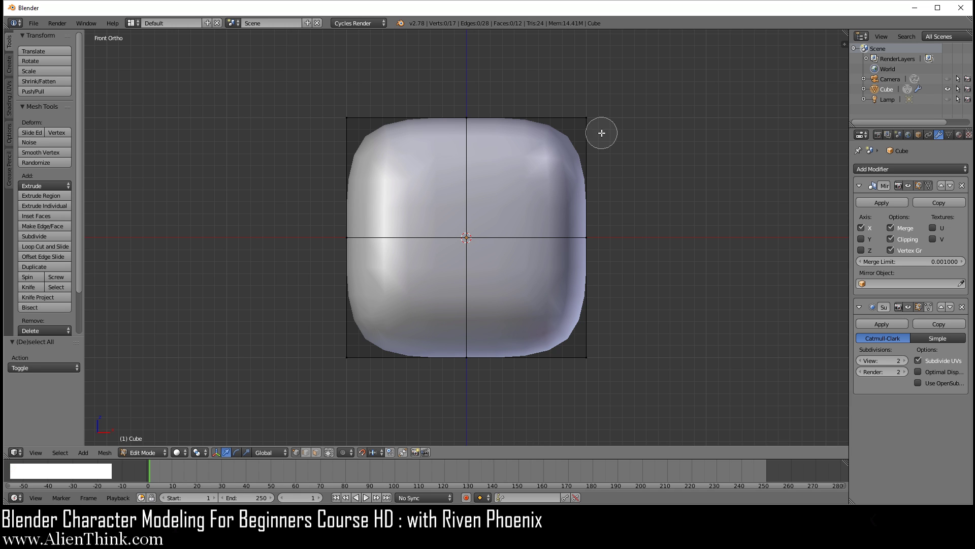
drag(587, 117, 590, 389)
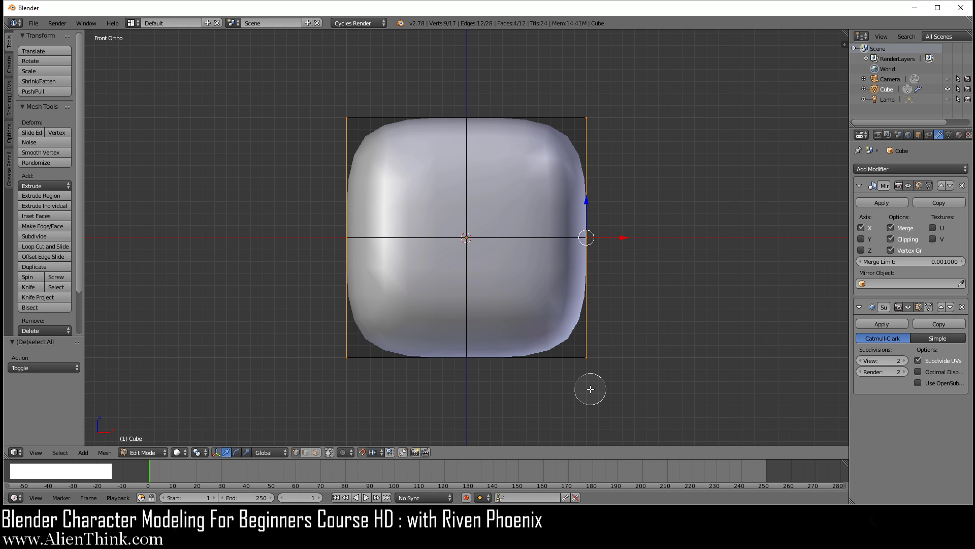
right_click(649, 234)
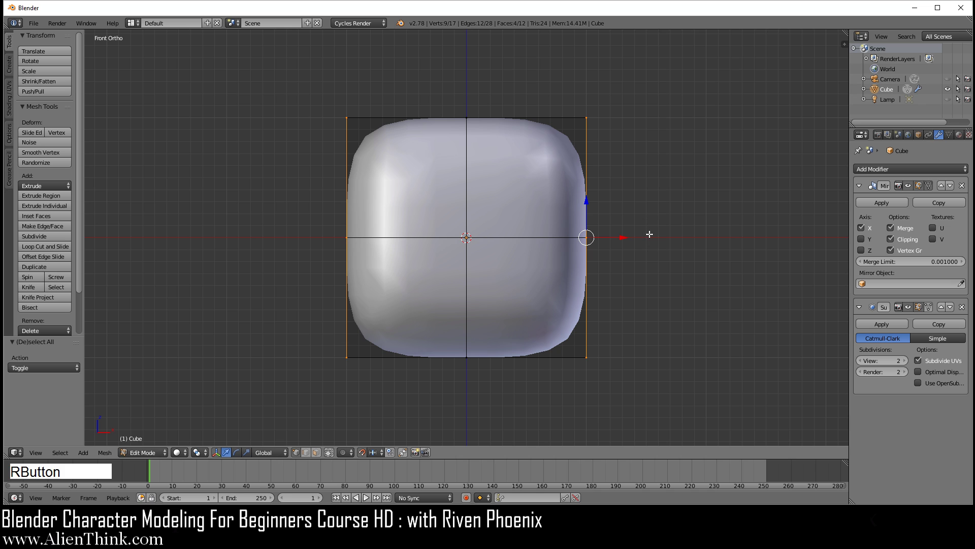
middle_drag(658, 185, 631, 217)
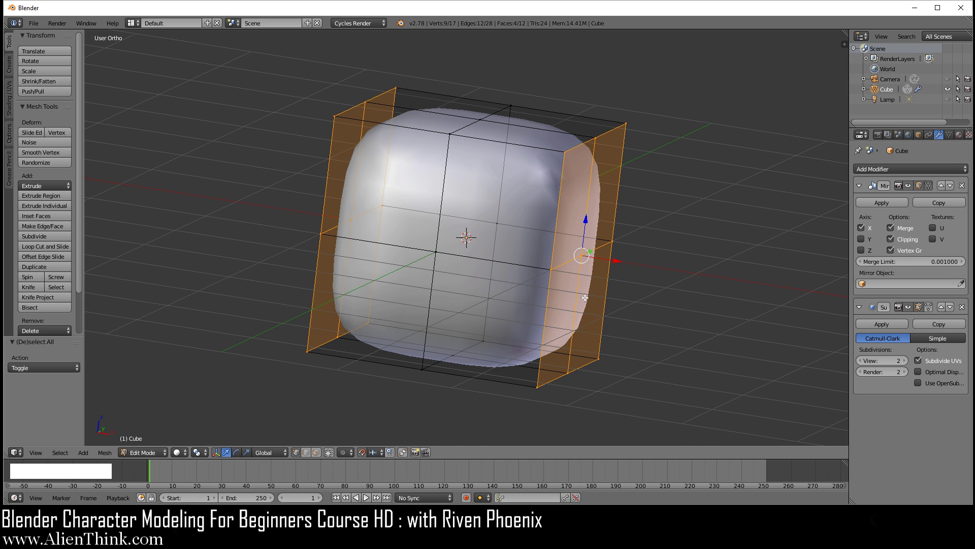
key(1)
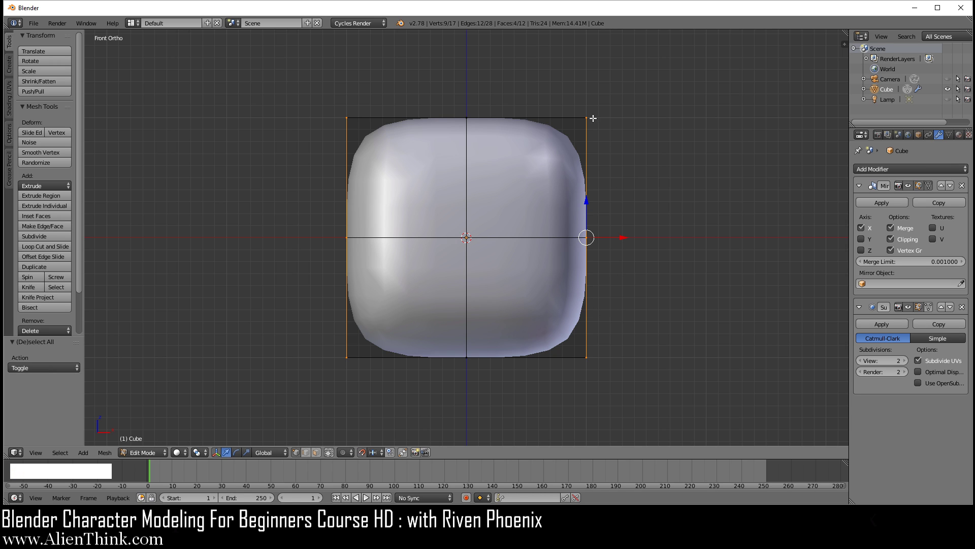
- Limit selection to visible geometry, circle-select only the front vertices of the +X side, inspect them from an angle and return to front view
key(c)
right_click(610, 292)
click(329, 452)
key(a)
key(c)
drag(588, 99, 579, 387)
right_click(641, 287)
middle_drag(661, 224, 519, 254)
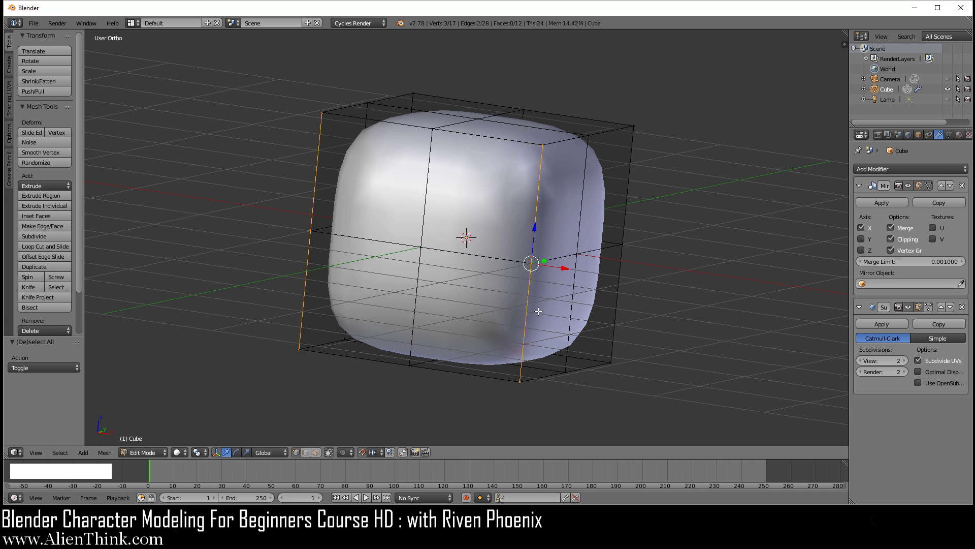
key(KP_1)
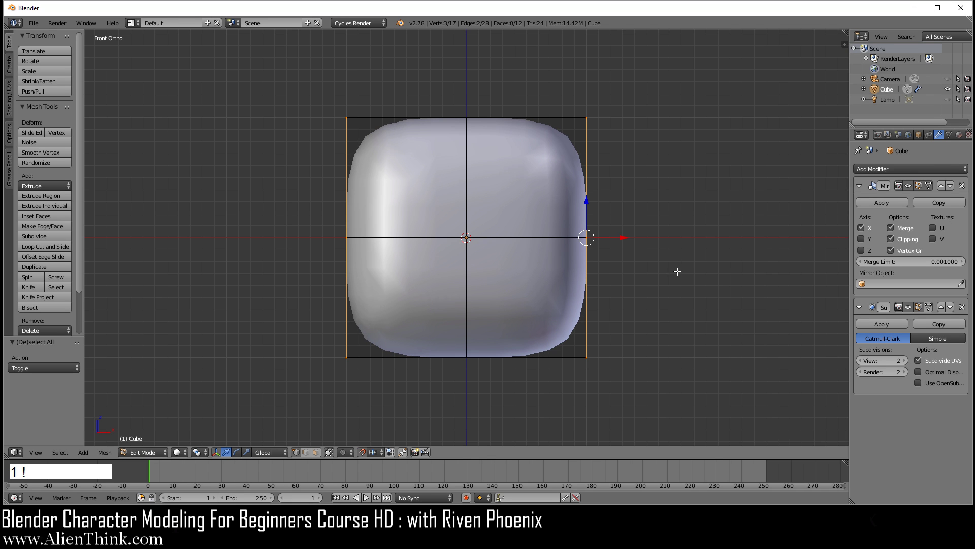
- Turn off visible-only selection, circle-select all vertices on the +X side and move them -0.3 along X
click(331, 452)
key(c)
drag(594, 115, 584, 386)
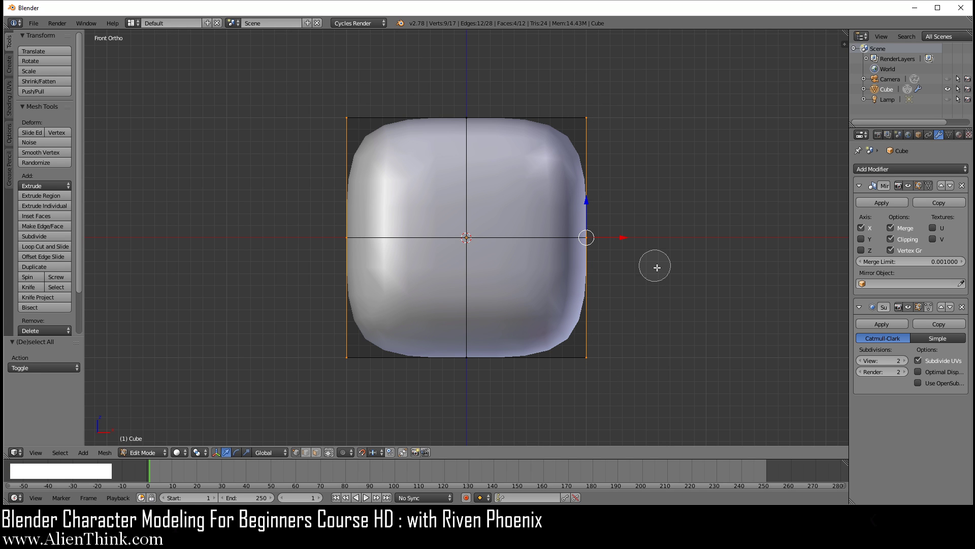
right_click(652, 234)
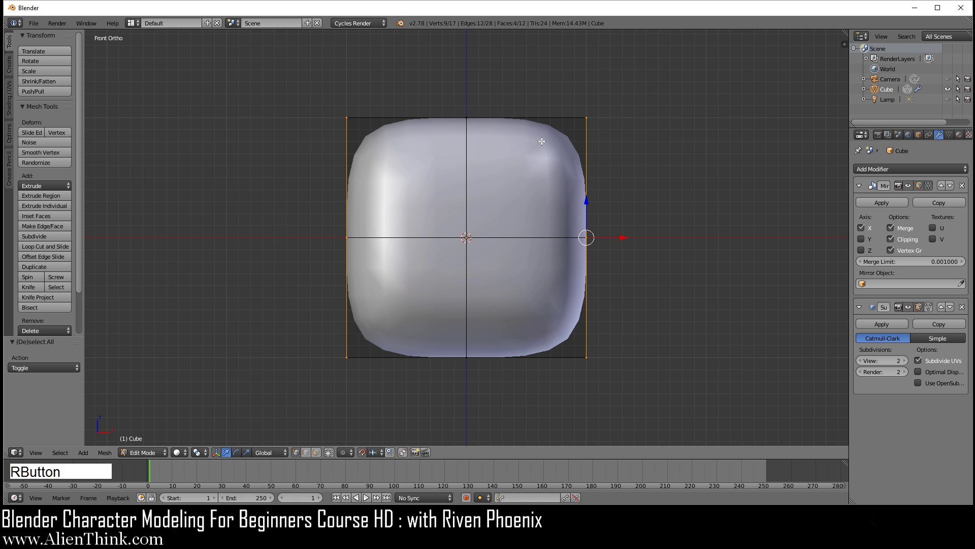
click(623, 237)
drag(623, 237, 587, 239)
- Deselect everything, circle-select all vertices along the mesh's bottom and extrude them 1.0 straight down
shift+middle_drag(581, 316, 577, 196)
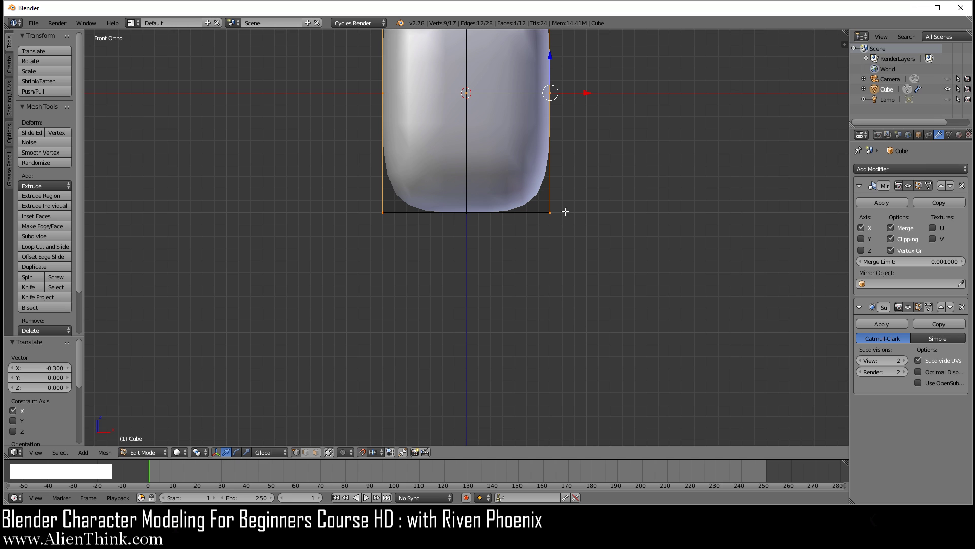
scroll(574, 289, down, 2)
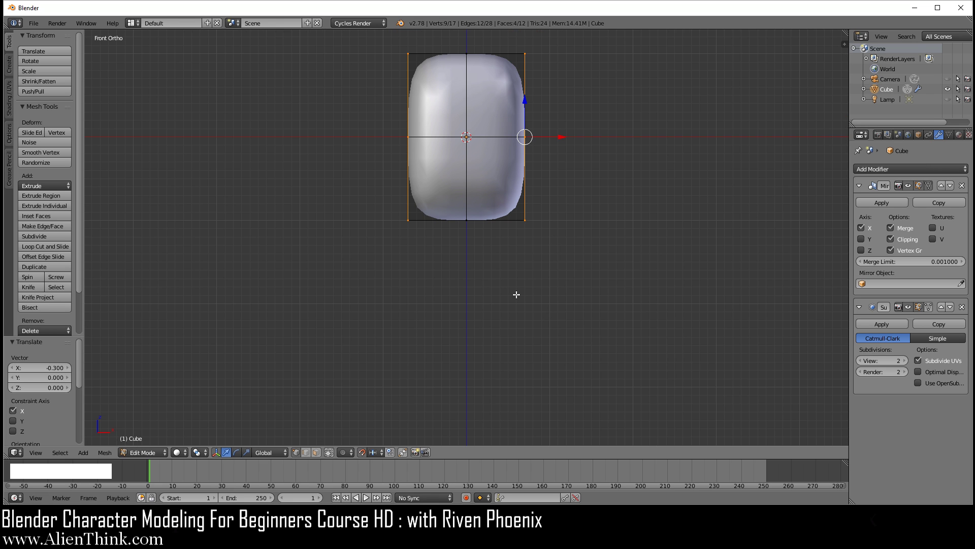
scroll(542, 287, up, 2)
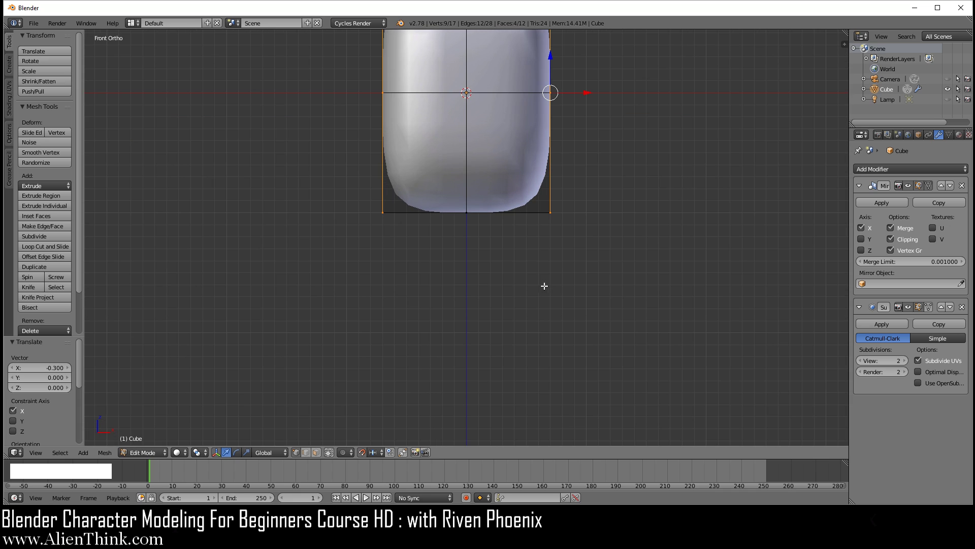
key(a)
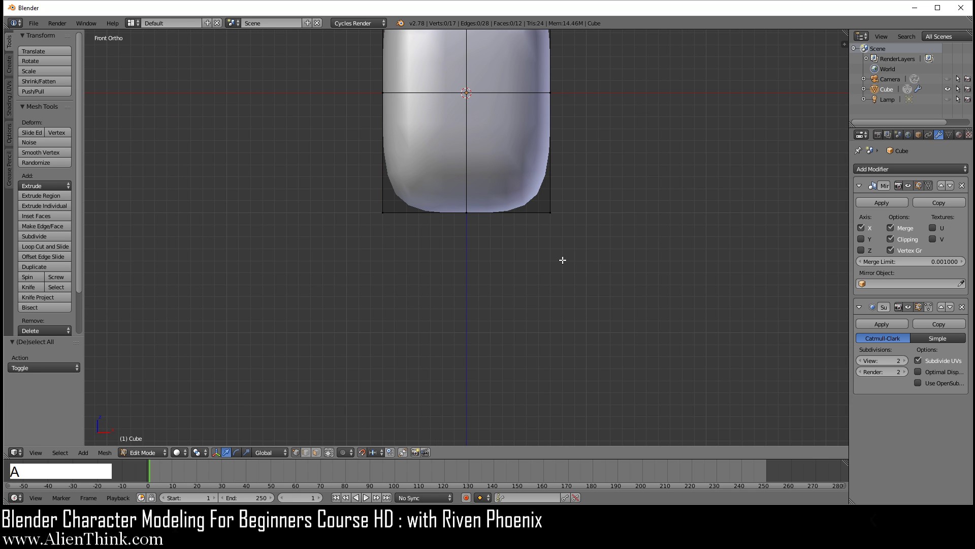
key(c)
drag(559, 214, 441, 212)
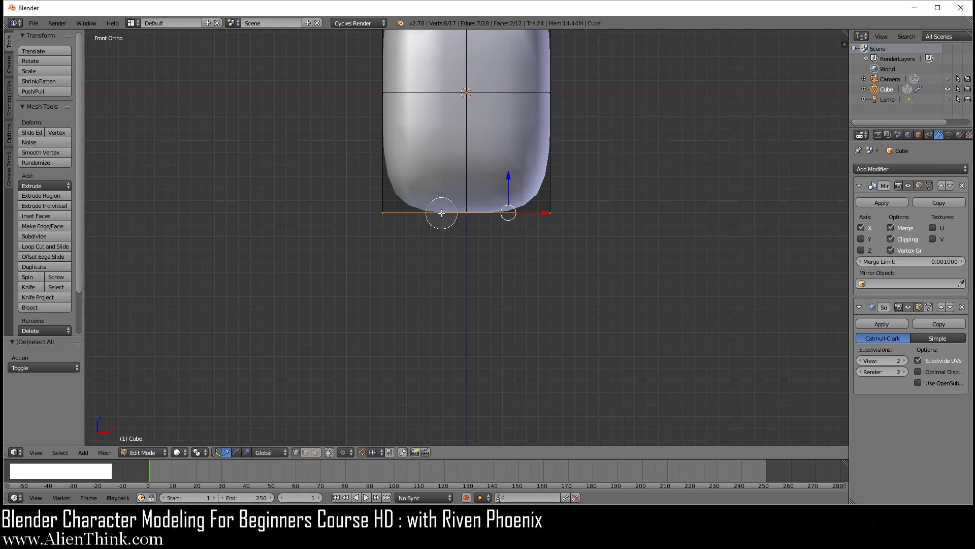
right_click(583, 252)
key(e)
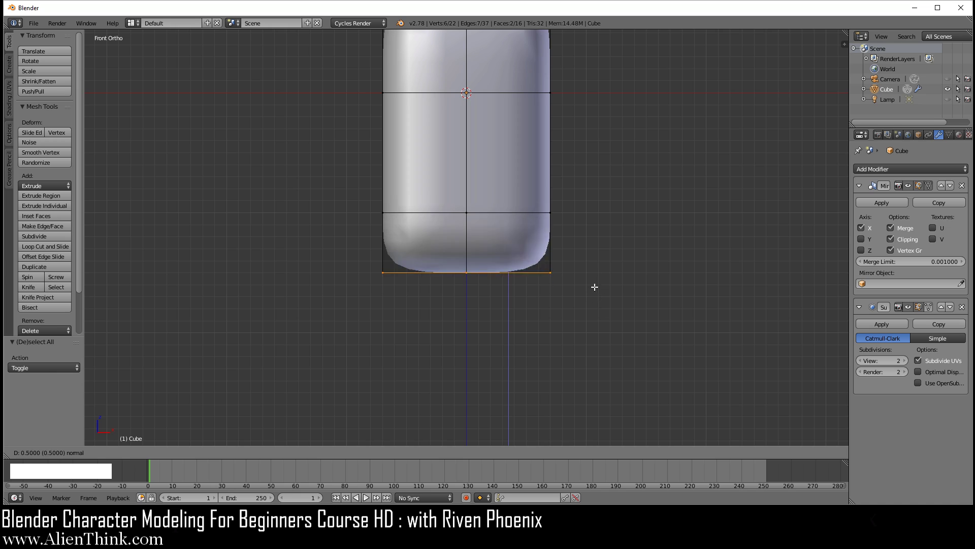
click(598, 361)
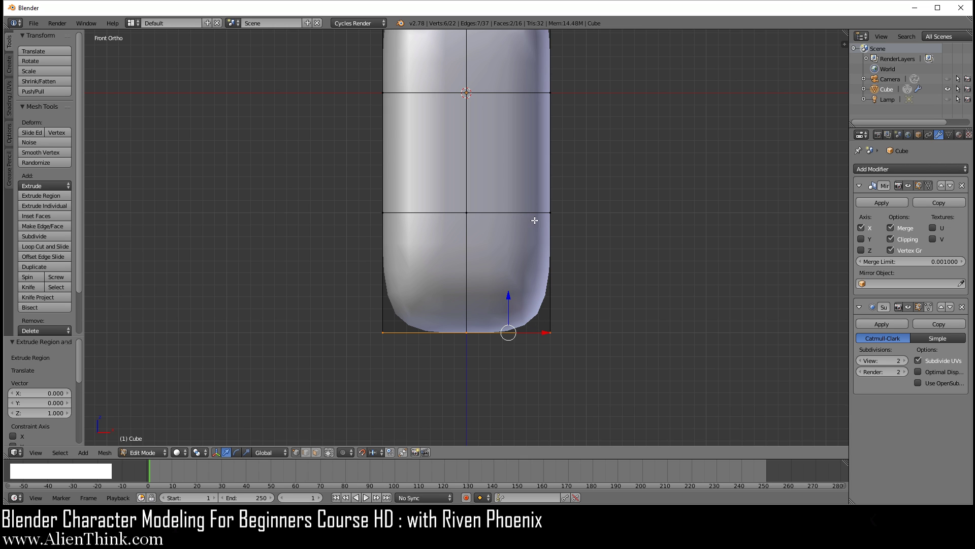
- Extrude the selected bottom faces another 1.0 straight down to add a second section
scroll(577, 236, down, 2)
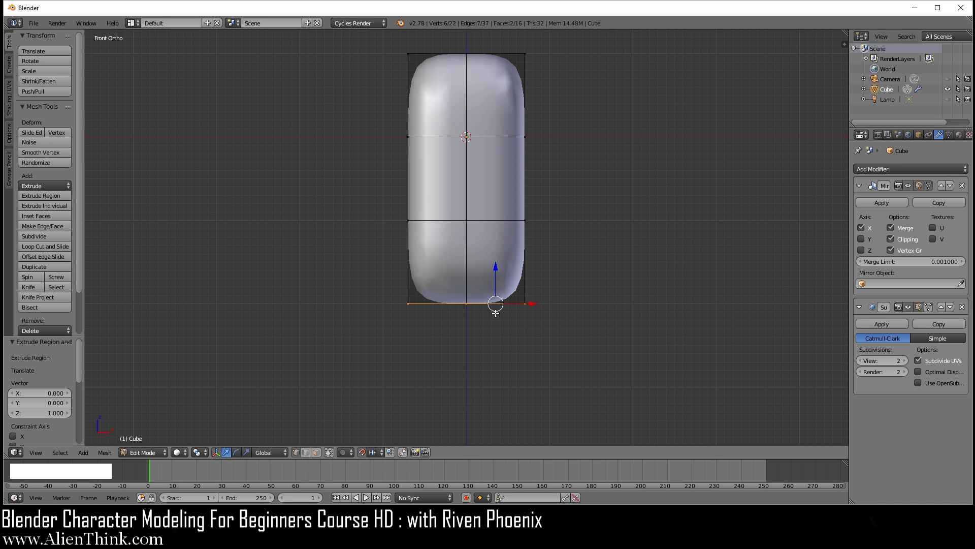
scroll(496, 297, up, 2)
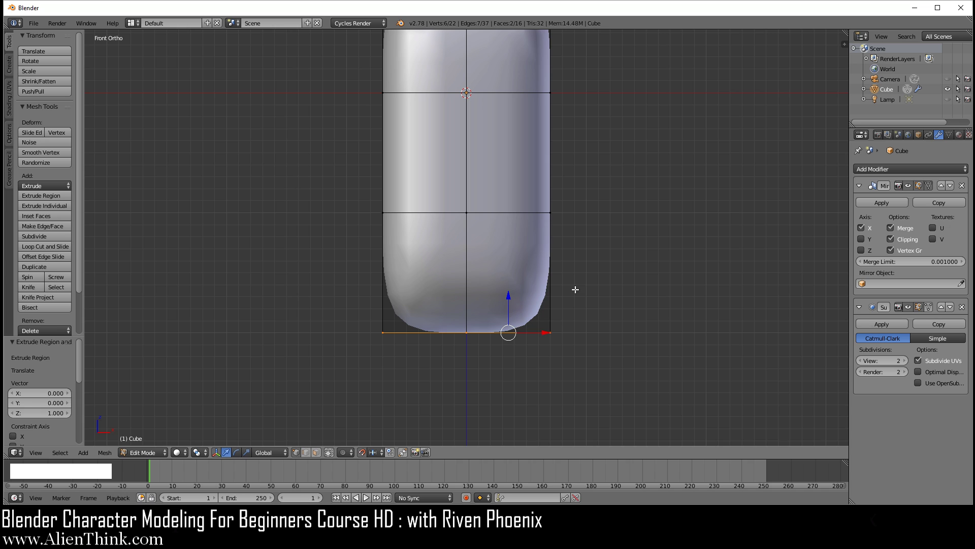
scroll(570, 334, down, 1)
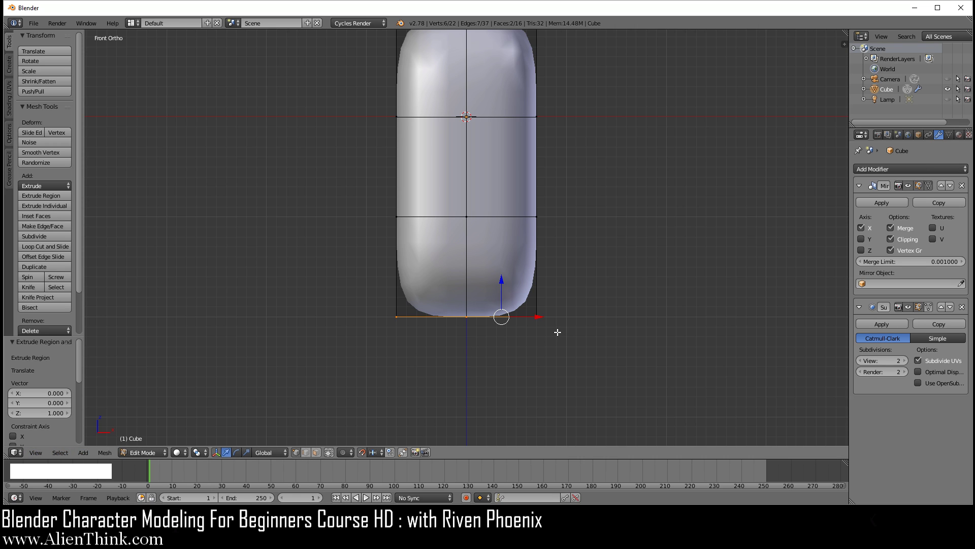
key(e)
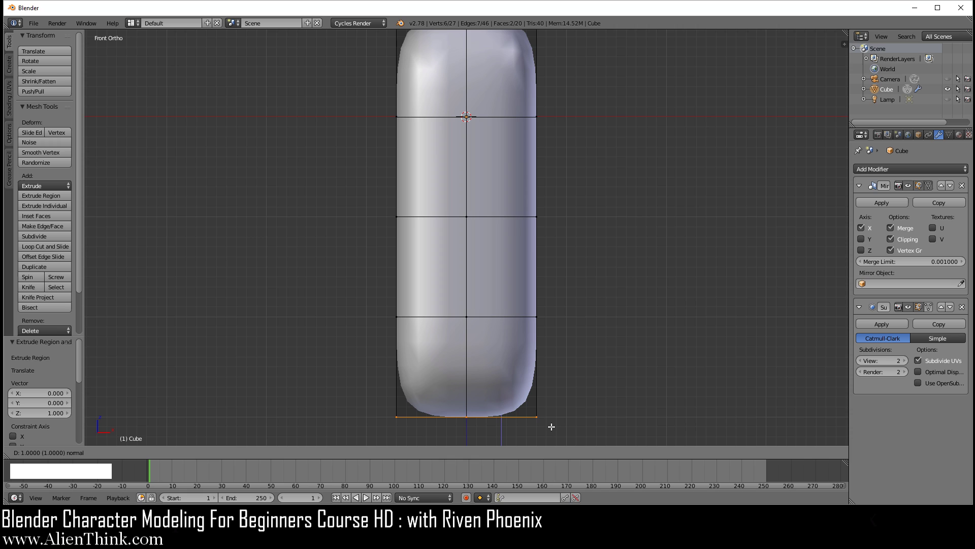
click(552, 427)
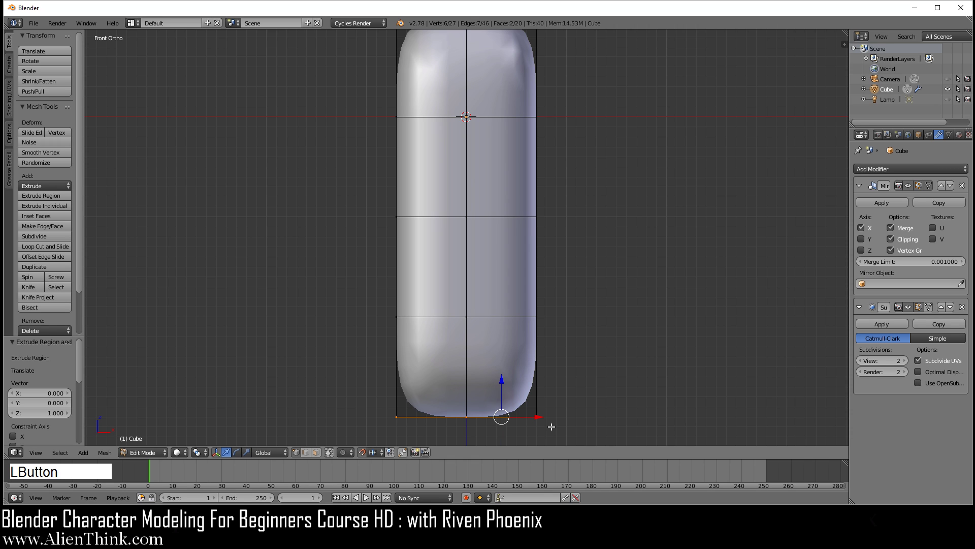
- Deselect everything and add one centred horizontal loop cut through the first extruded section below the original cube
key(a)
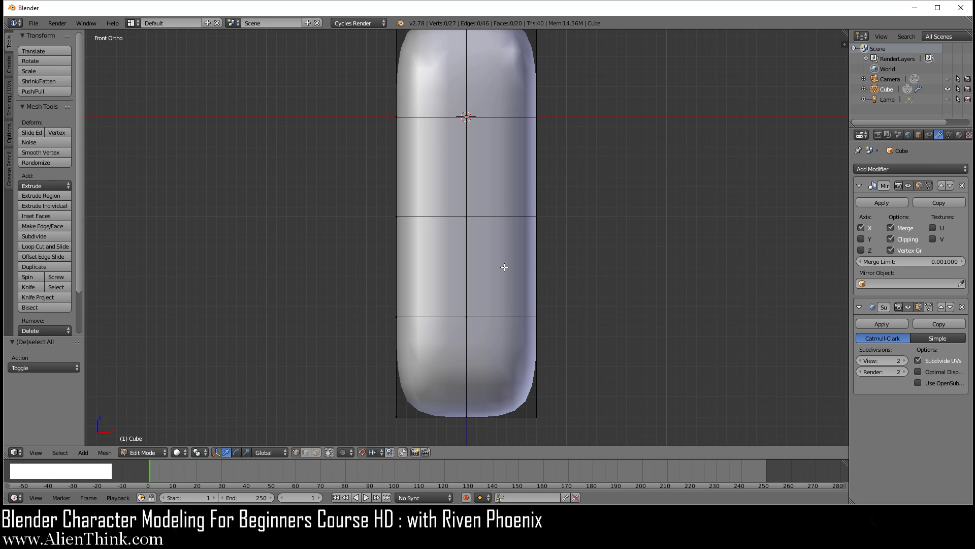
key(ctrl+r)
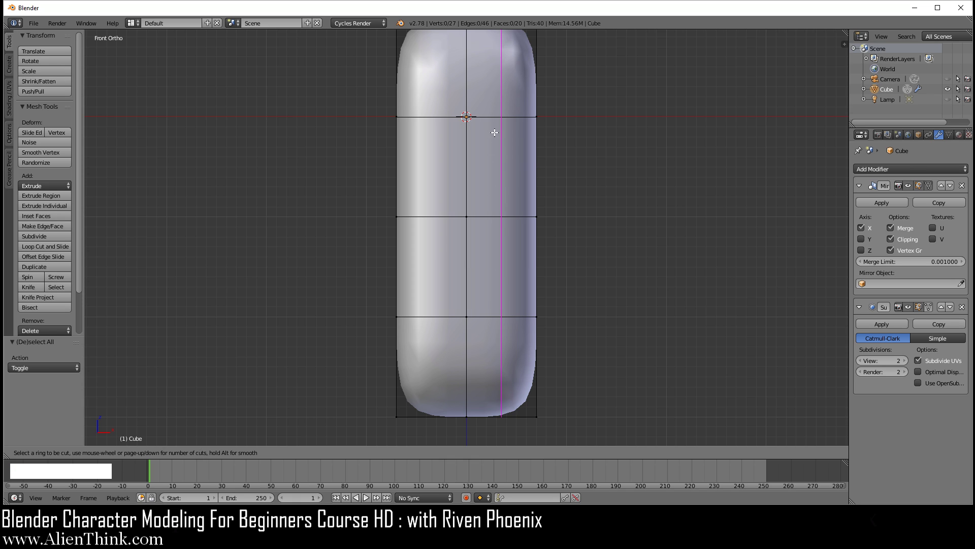
click(500, 266)
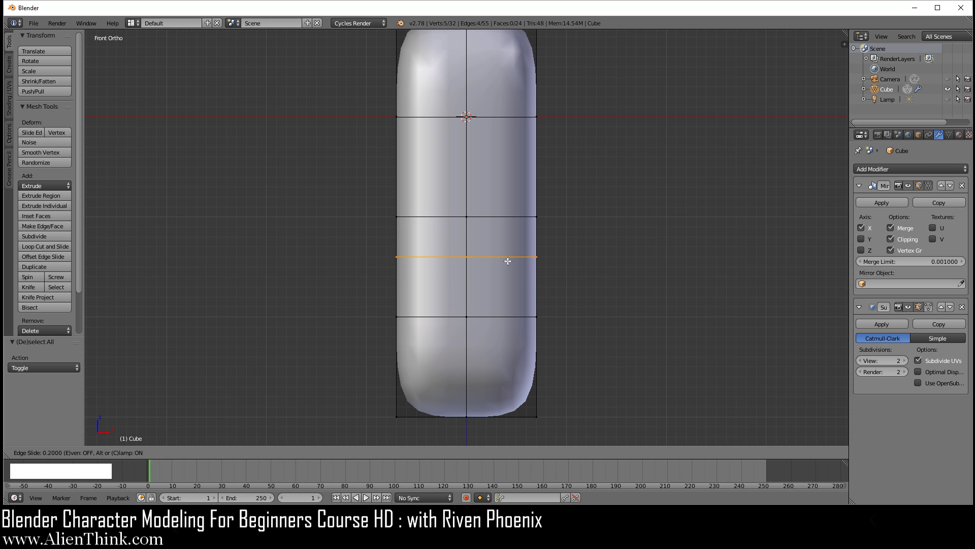
right_click(510, 258)
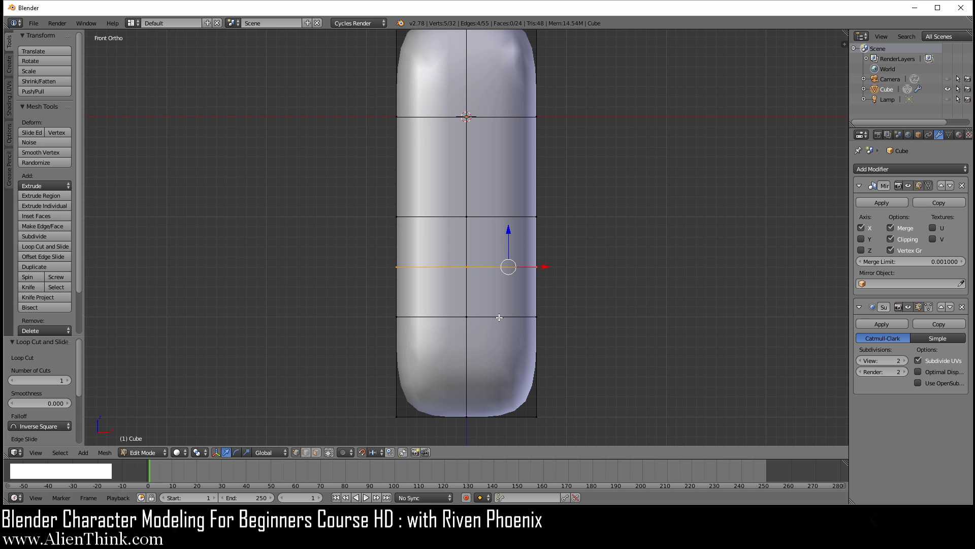
middle_drag(605, 244, 501, 257)
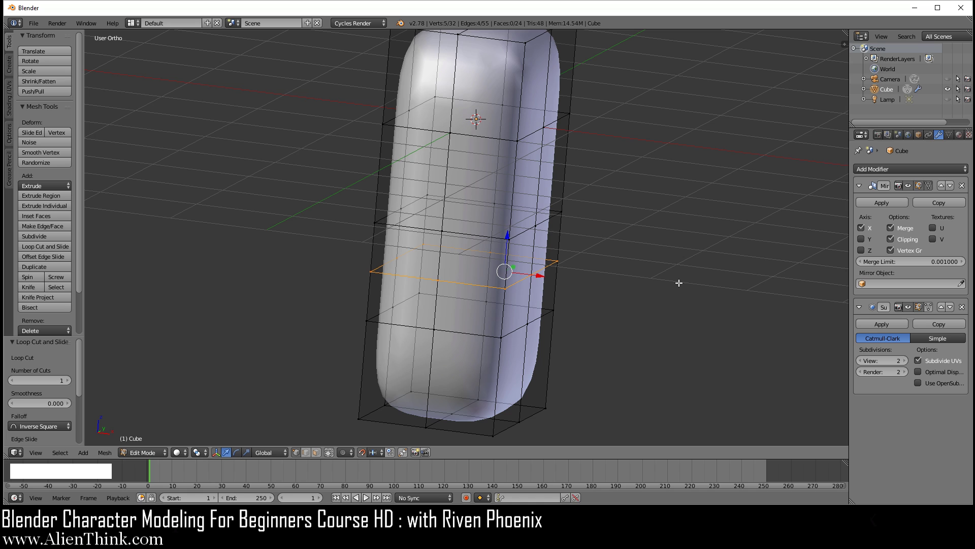
key(KP_1)
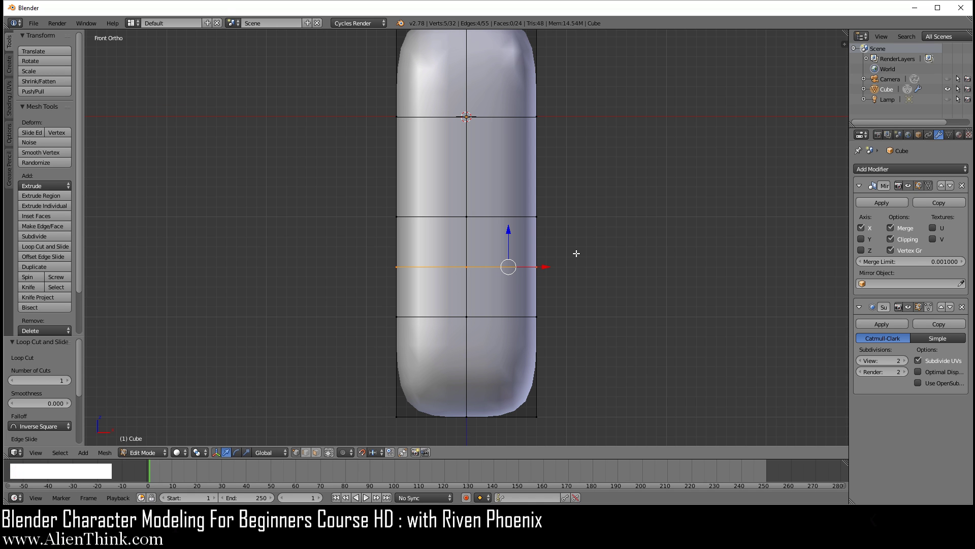
- Circle-select the edge loop directly above the new cut as well, selecting the ring of faces between both loops
key(c)
drag(561, 211, 482, 217)
right_click(580, 232)
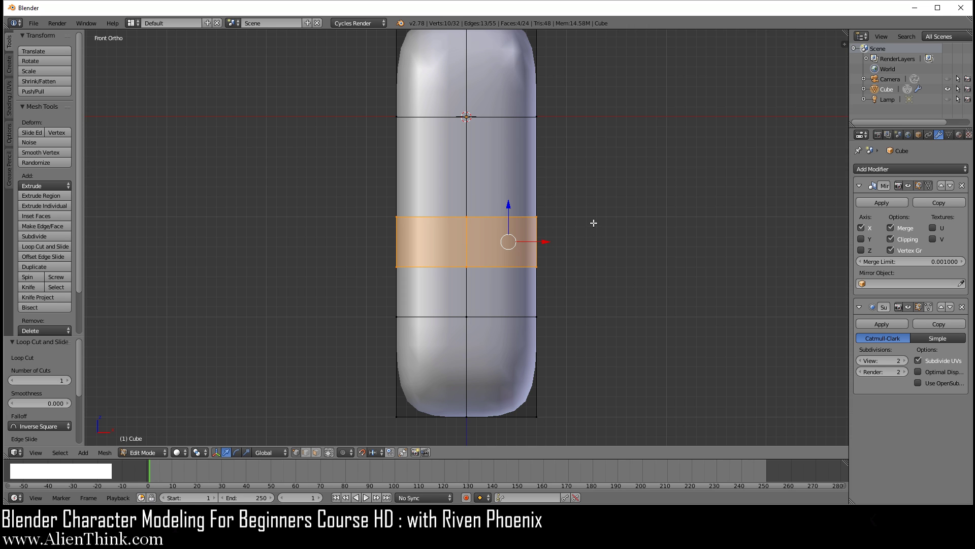
middle_drag(579, 219, 661, 293)
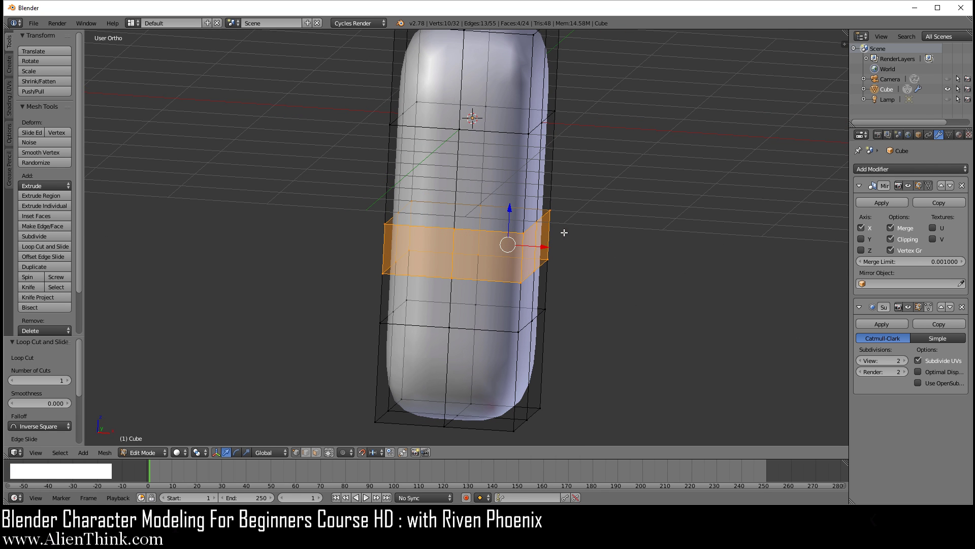
key(KP_1)
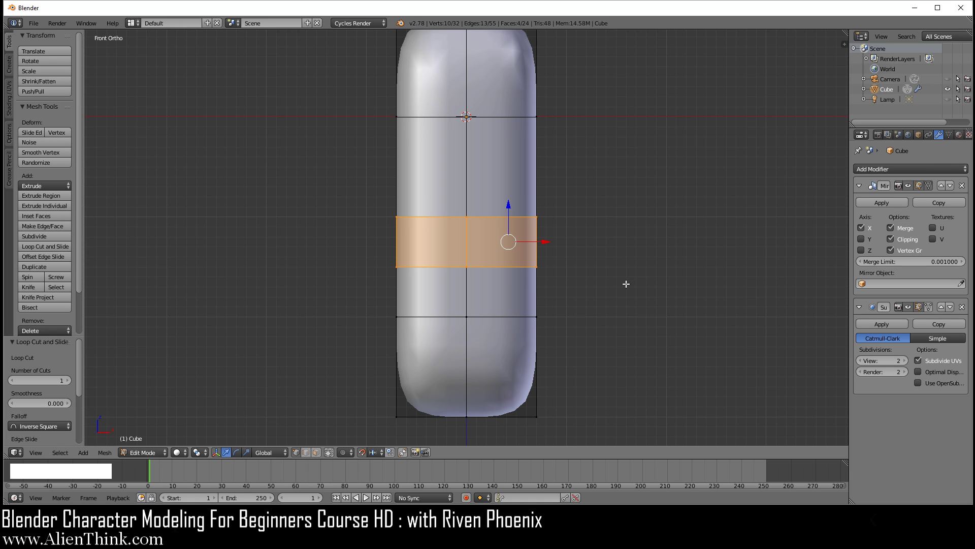
- Extrude the selected ring of faces in place and scale it uniformly to 0.8
key(s)
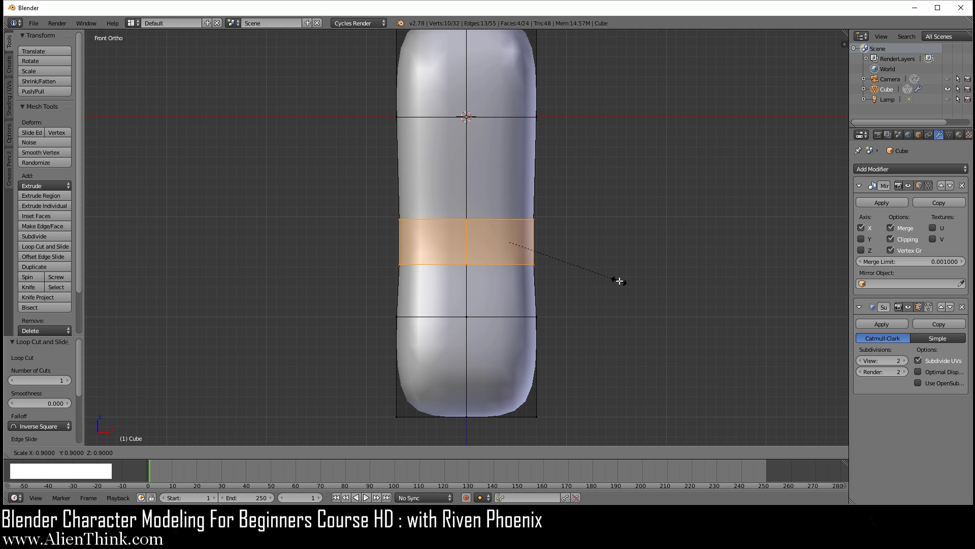
right_click(619, 281)
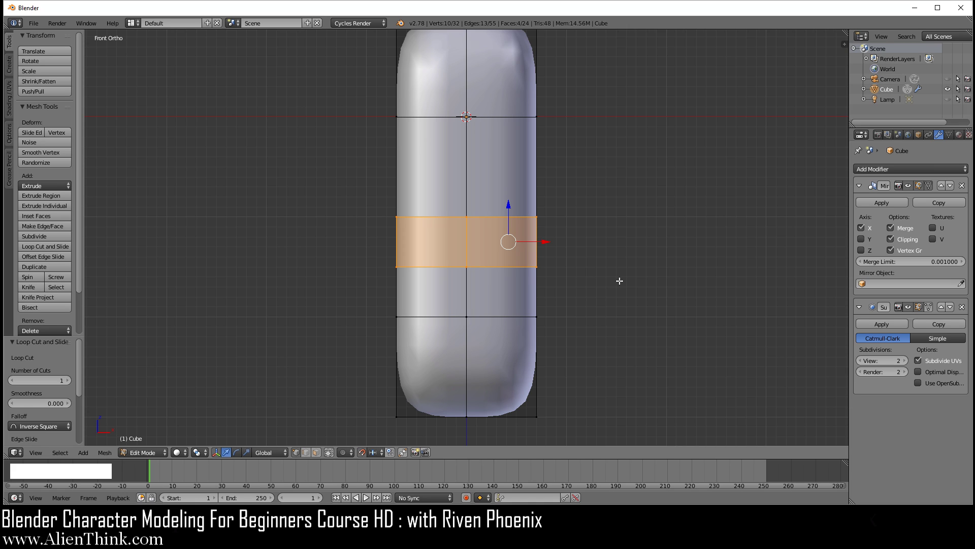
key(e)
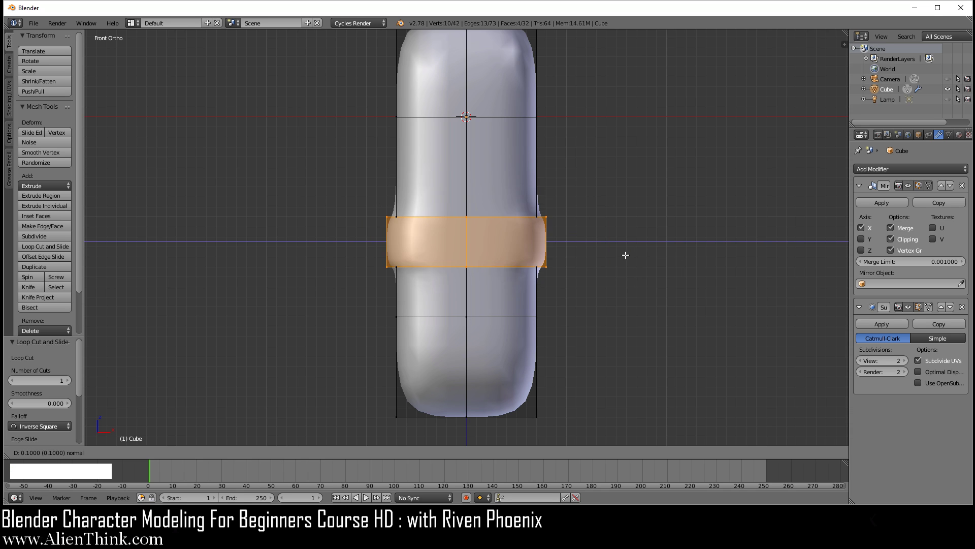
right_click(666, 268)
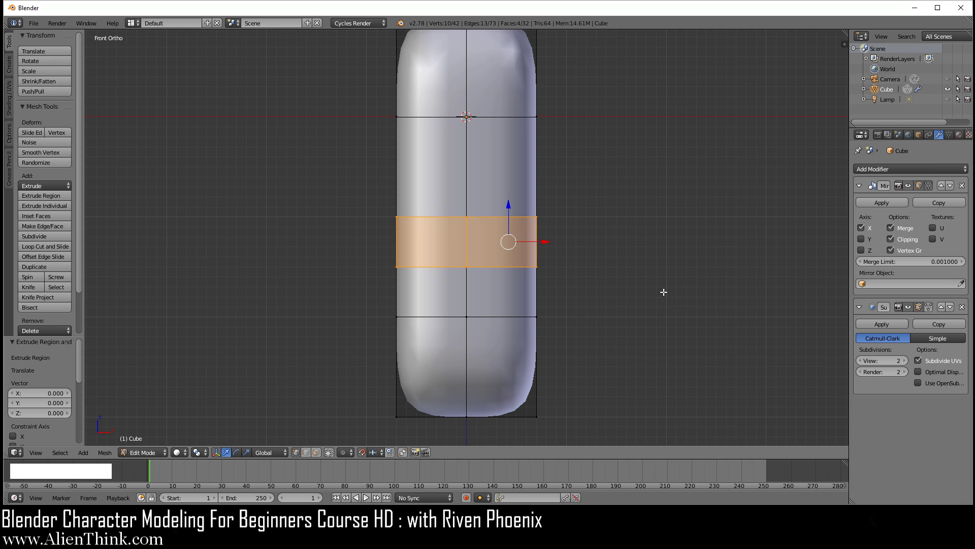
key(s)
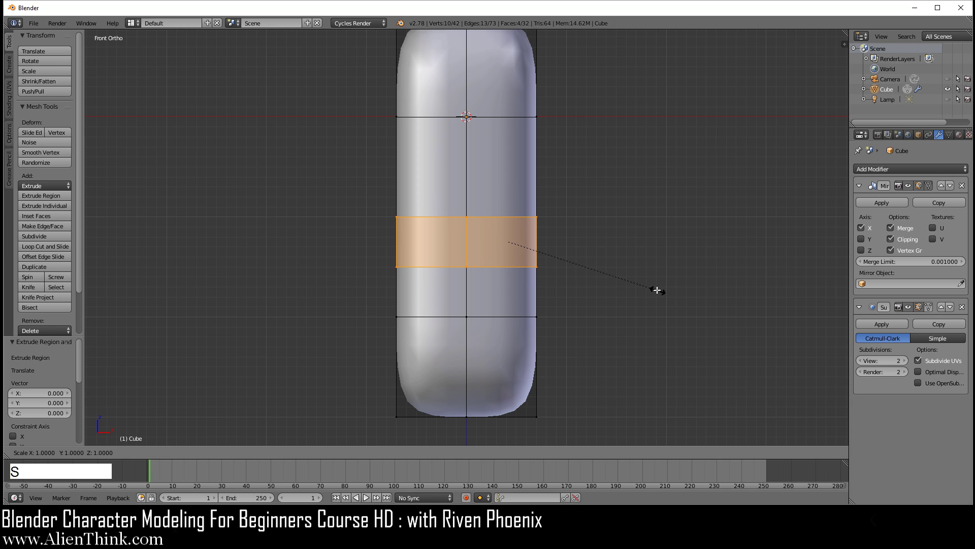
click(587, 285)
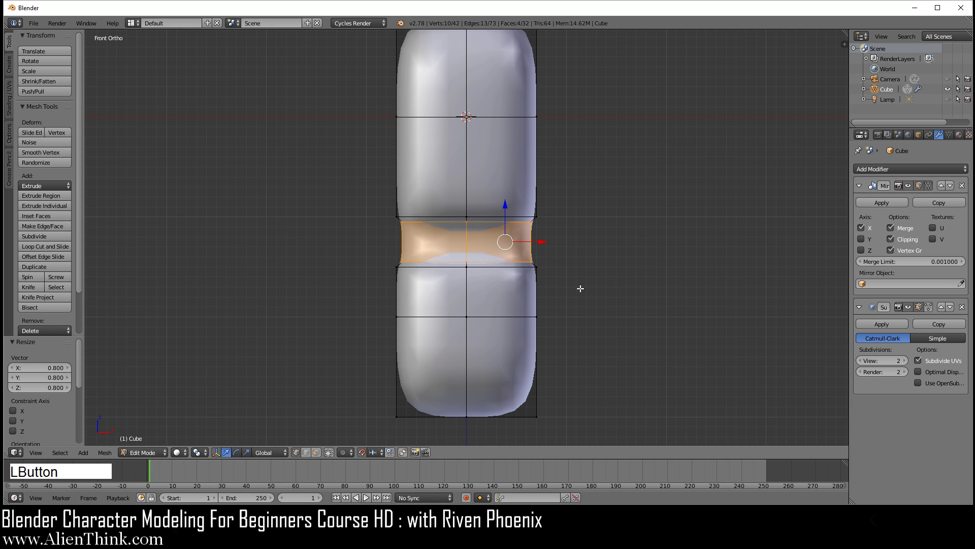
- Scale the extruded ring to 0.4 along X and, from the right side view, to 0.7 along Y
key(s)
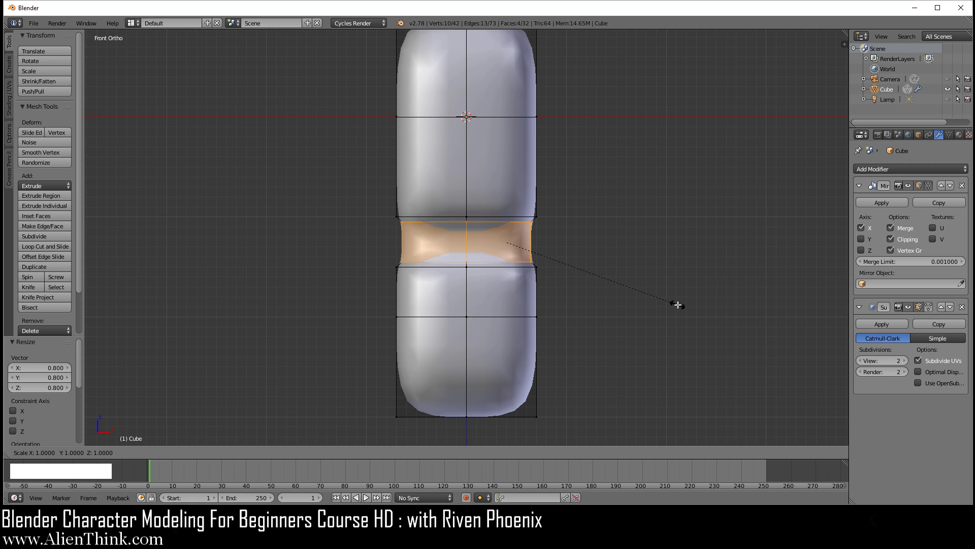
key(x)
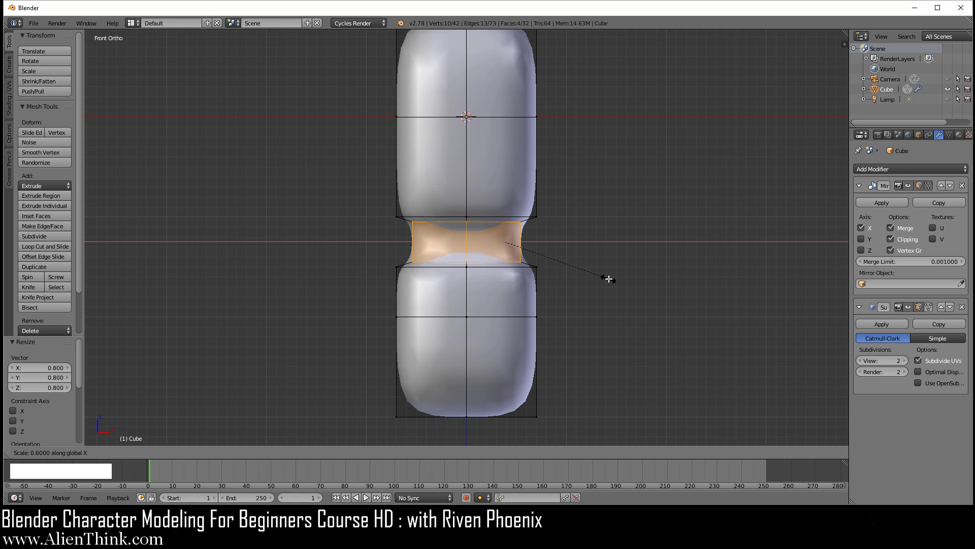
click(580, 269)
key(KP_3)
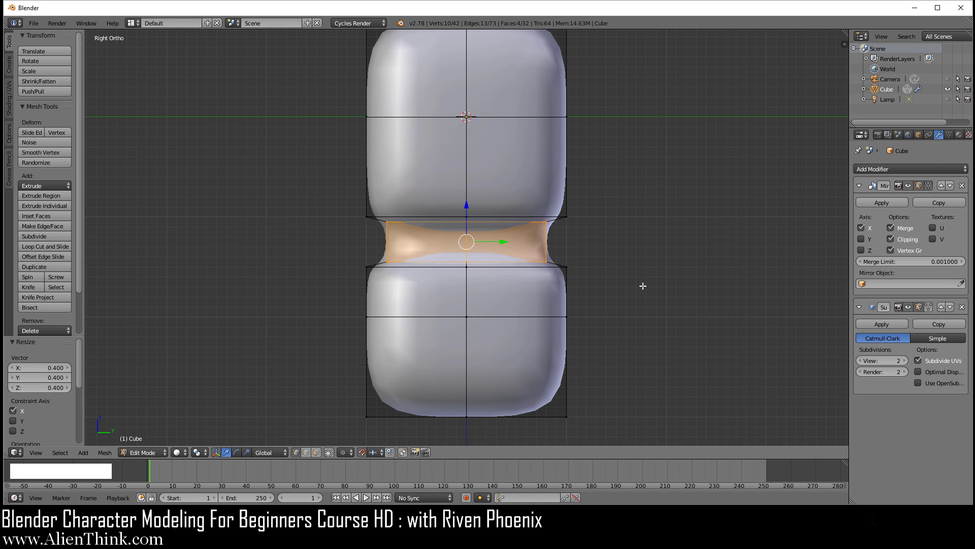
key(s)
key(y)
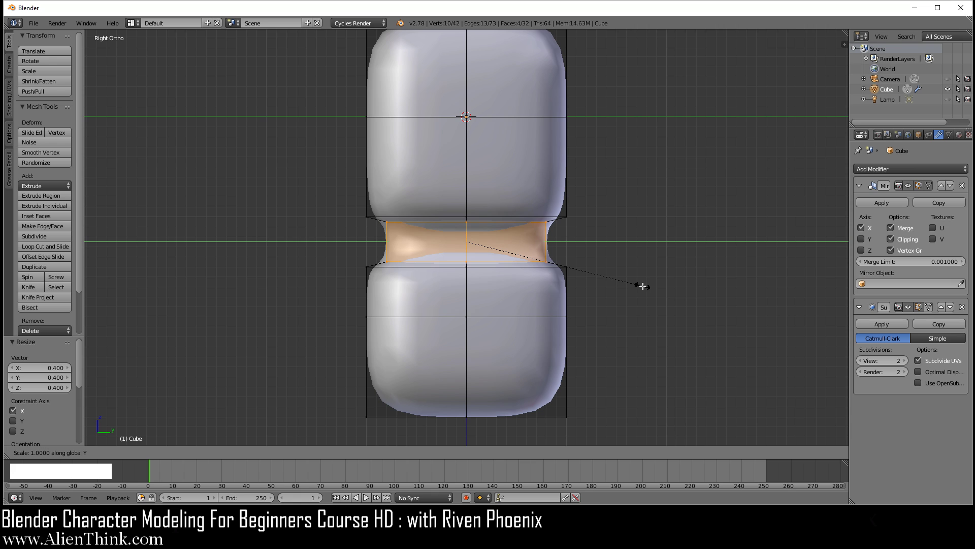
click(599, 275)
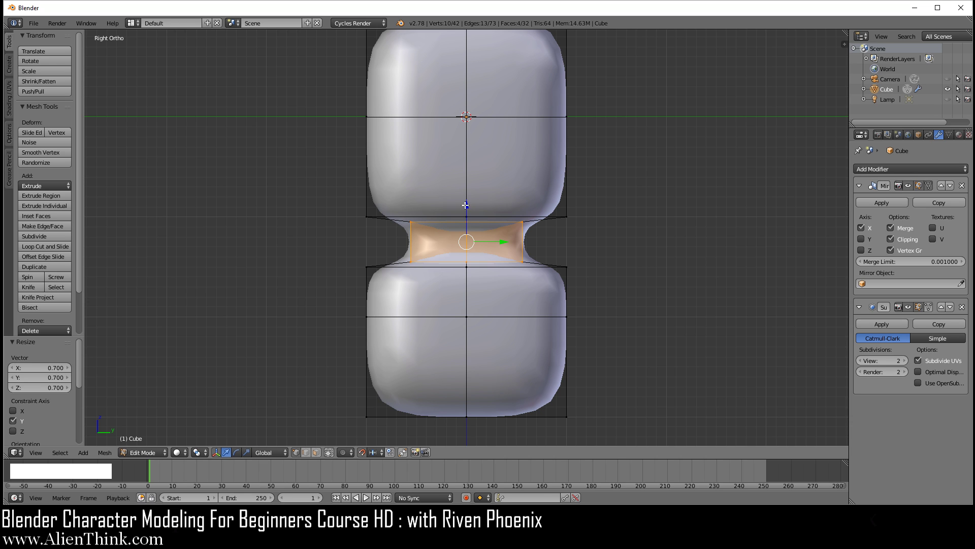
- Inspect the narrowed ring from an angle, move it along +Y in the right side view and deselect everything
middle_click(414, 210)
middle_drag(414, 211, 508, 261)
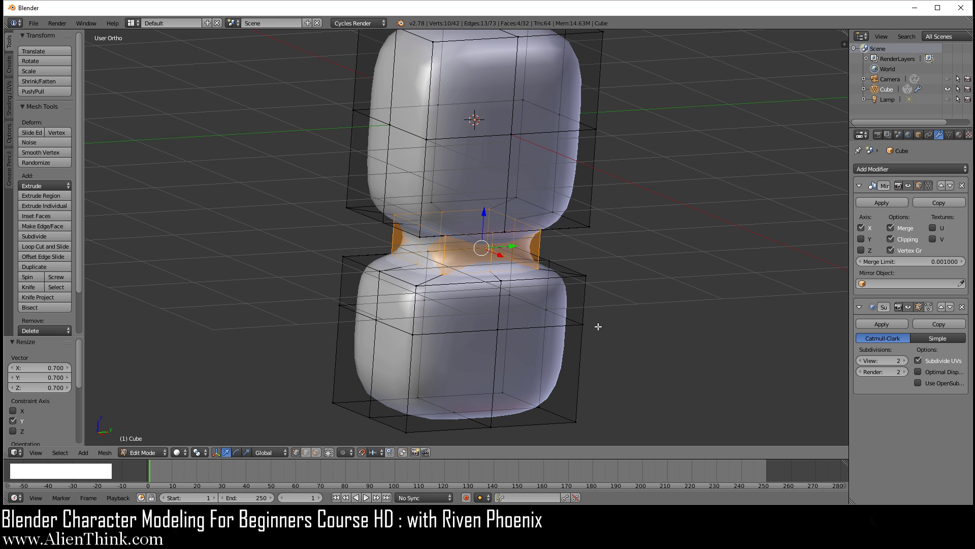
key(KP_3)
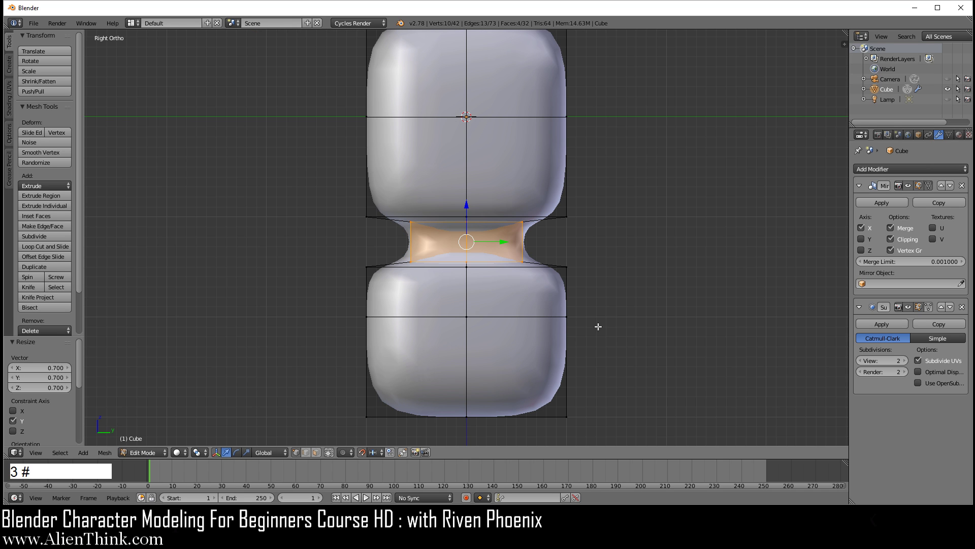
click(502, 242)
drag(503, 242, 611, 283)
key(a)
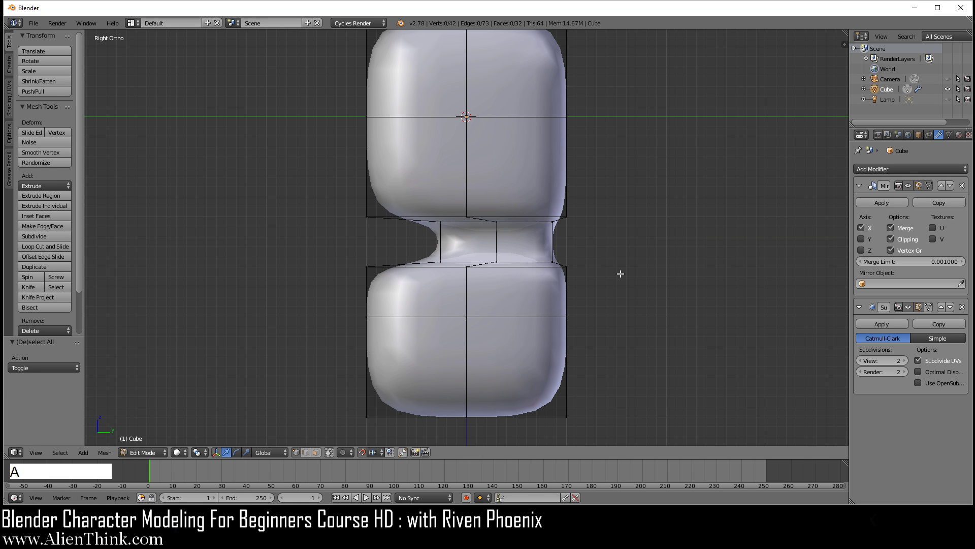